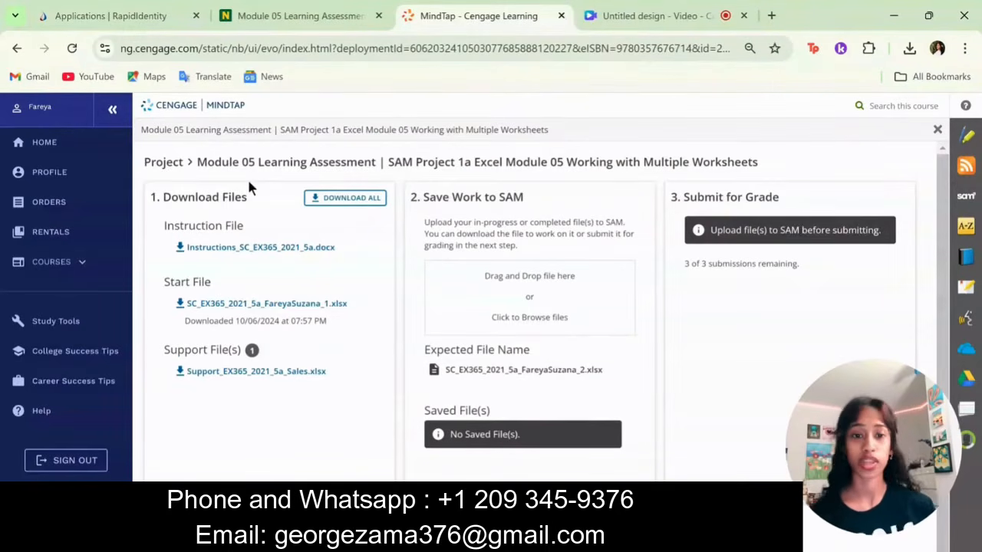
- Download the SC_EX365_2021_5a start workbook from the project page, open it and enable editing
{"action": "left_click", "coordinate": [257, 304]}
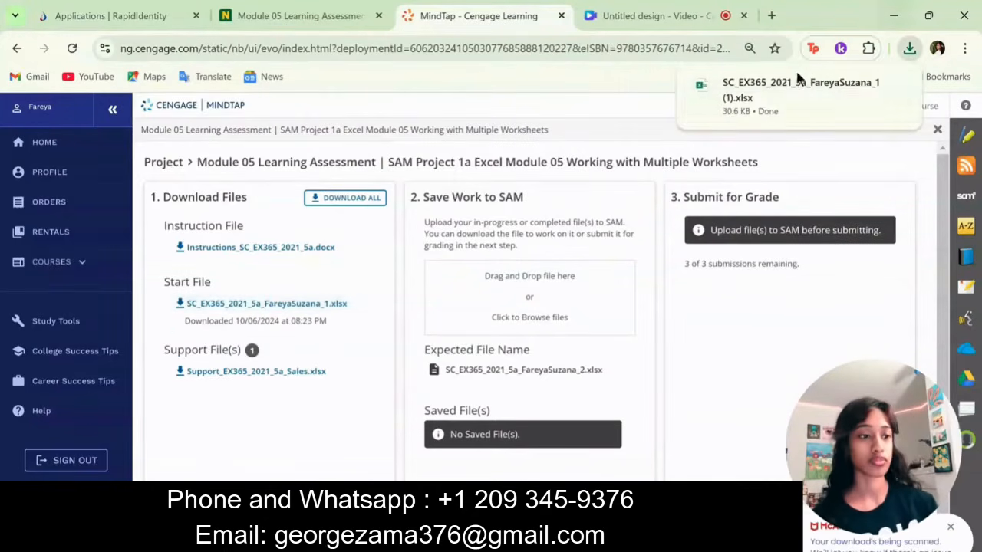
{"action": "left_click", "coordinate": [756, 96]}
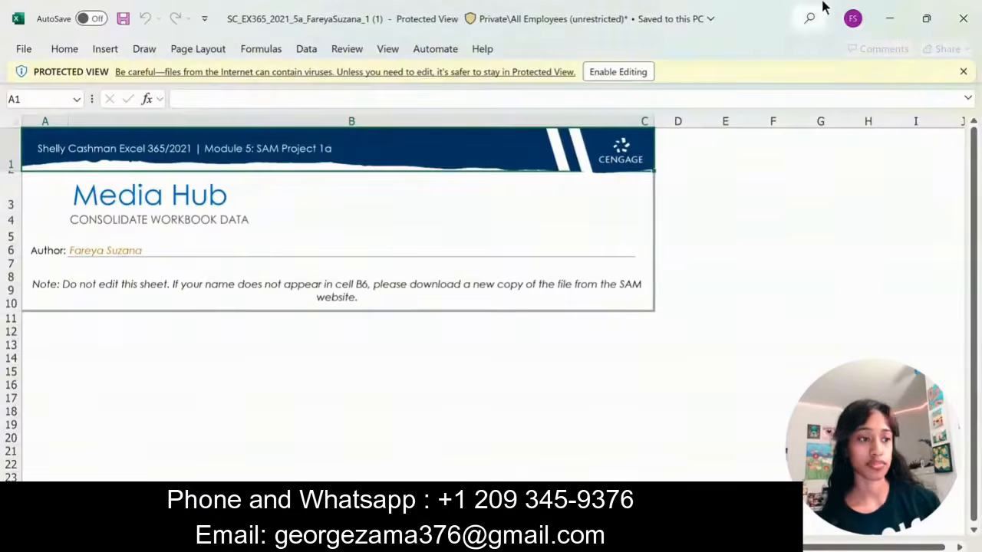
{"action": "left_click", "coordinate": [606, 74]}
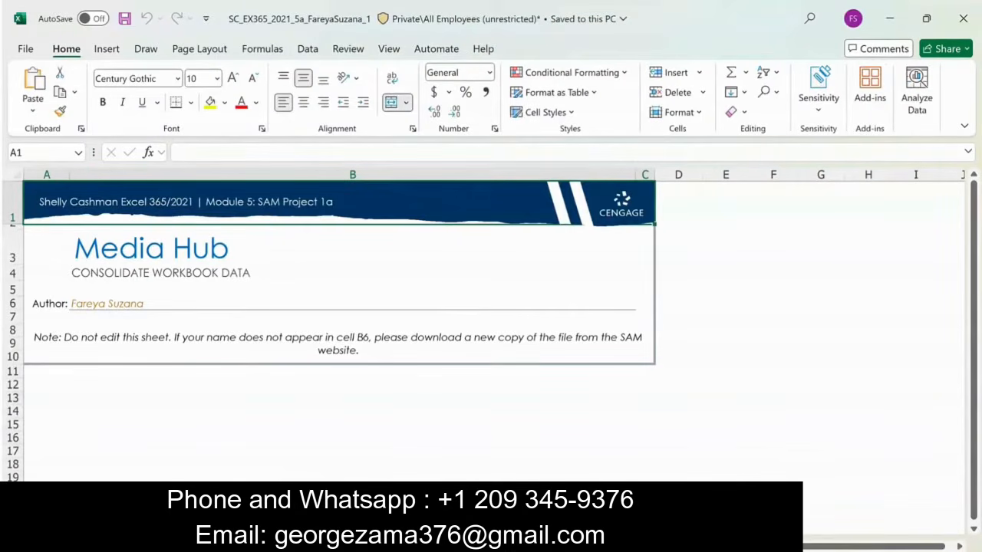
- Group the United States, Australia and Canada worksheets and insert the TODAY function in cell H1
{"action": "left_click", "coordinate": [184, 546]}
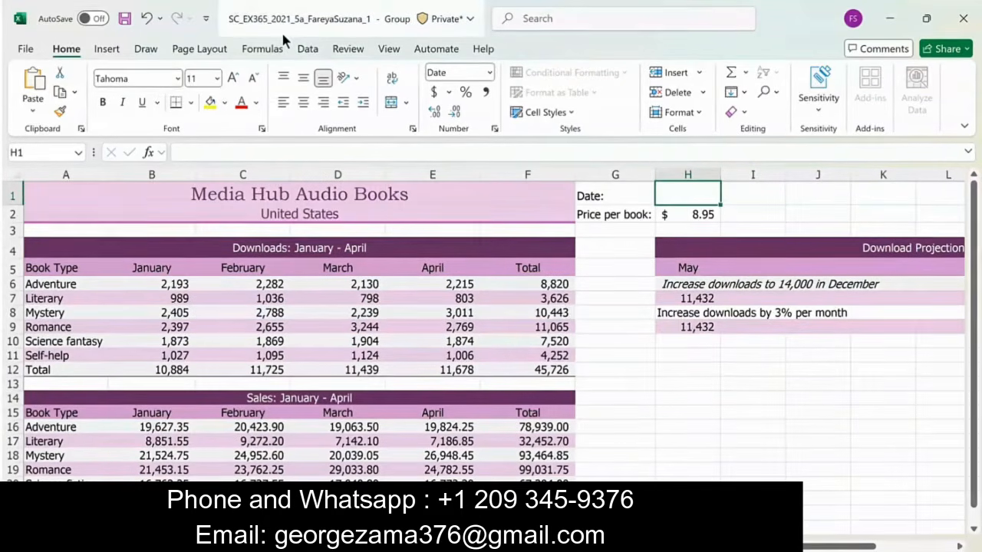
{"action": "left_click", "coordinate": [262, 47]}
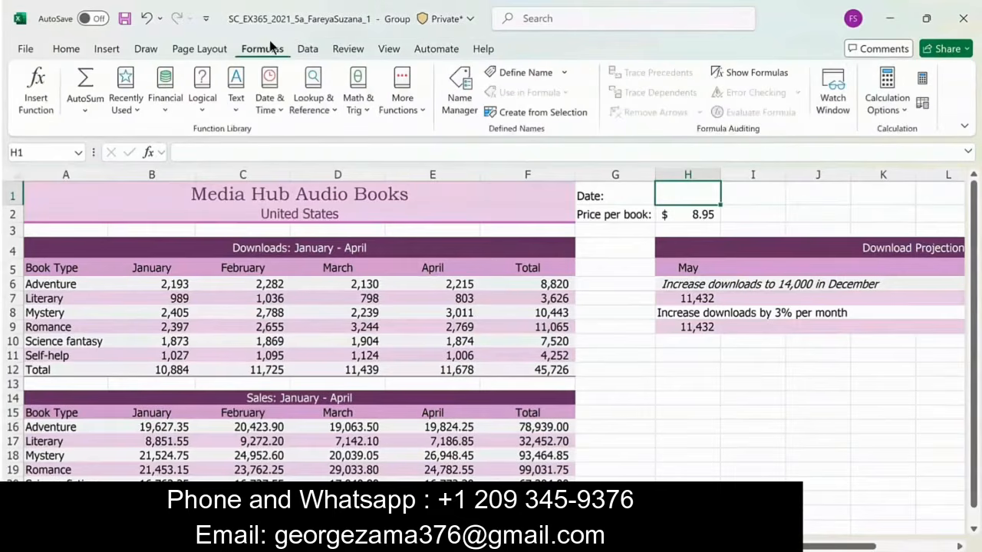
{"action": "left_click", "coordinate": [266, 112]}
{"action": "scroll", "coordinate": [304, 434], "scroll_direction": "down", "scroll_amount": 3}
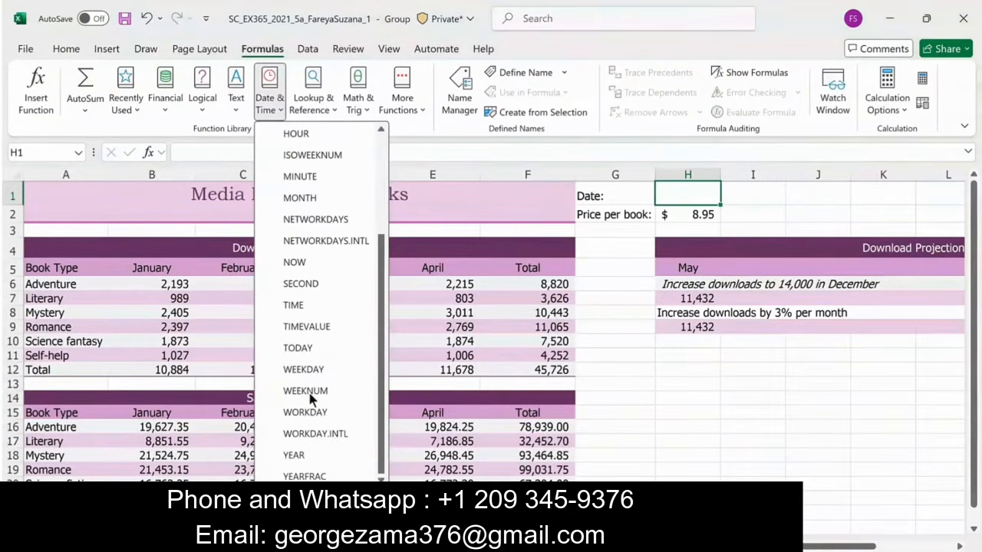
{"action": "left_click", "coordinate": [307, 346]}
{"action": "left_click", "coordinate": [237, 365]}
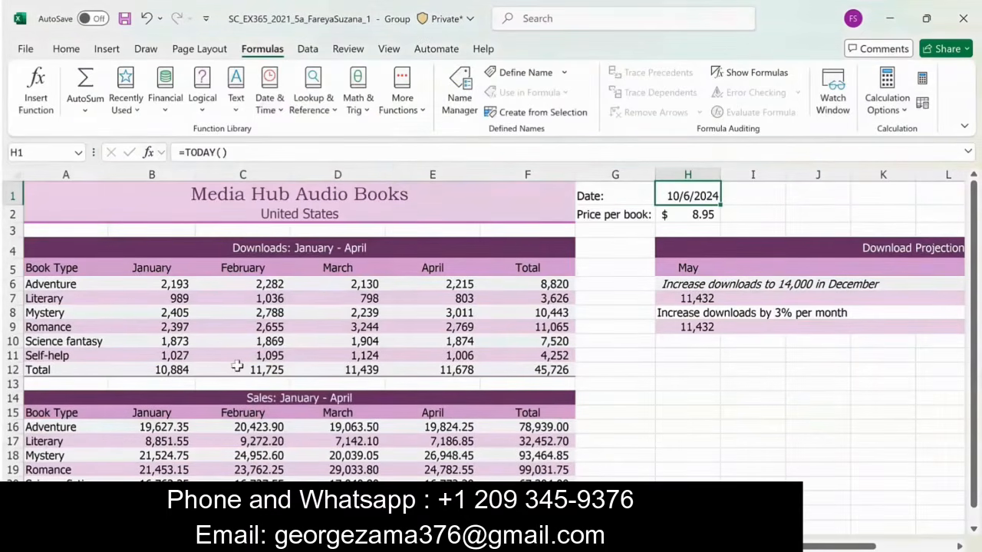
- Search the grouped worksheets for all occurrences of "Science Fantasy"
{"action": "left_click", "coordinate": [60, 50]}
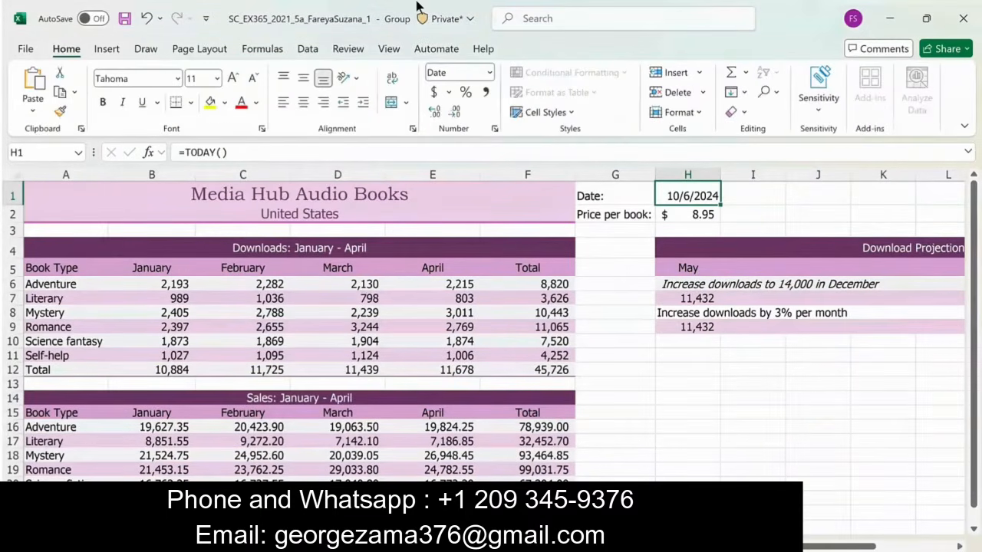
{"action": "left_click", "coordinate": [775, 93]}
{"action": "left_click", "coordinate": [790, 115]}
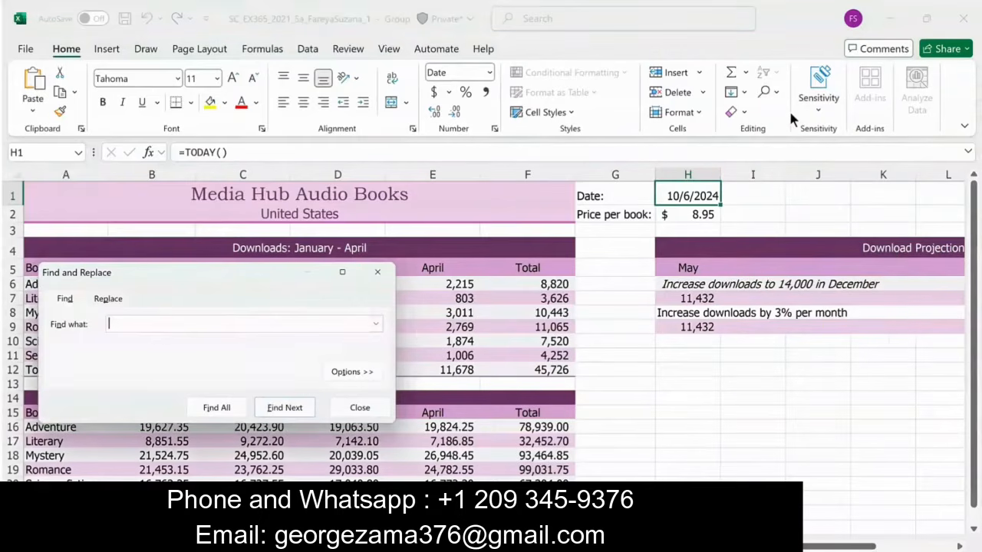
{"action": "type", "text": "Science "}
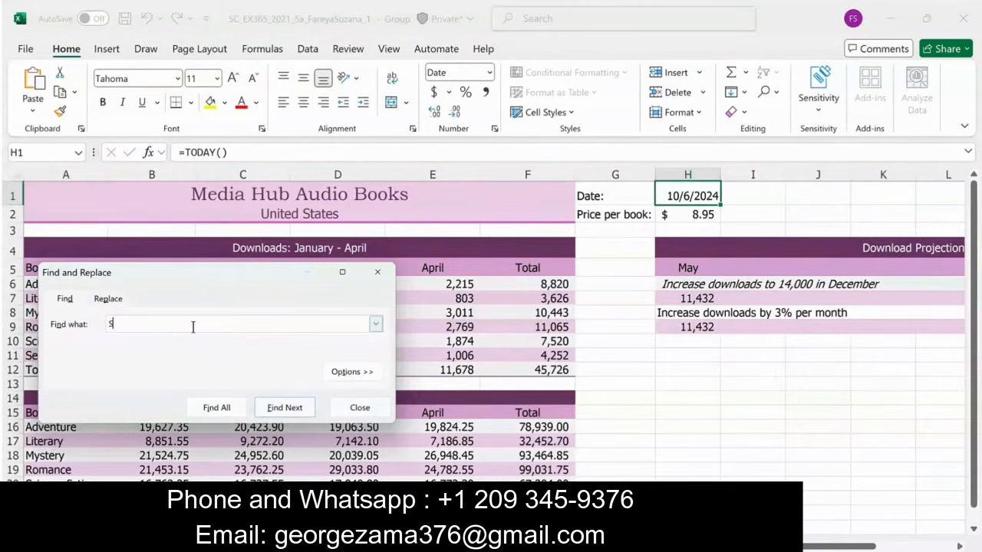
{"action": "type", "text": "Fantasy"}
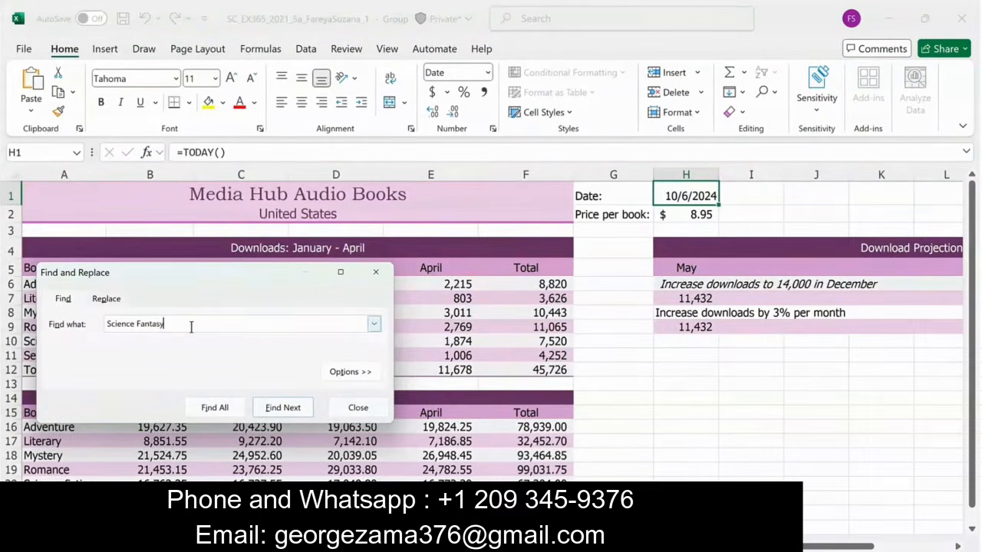
{"action": "left_click", "coordinate": [221, 411]}
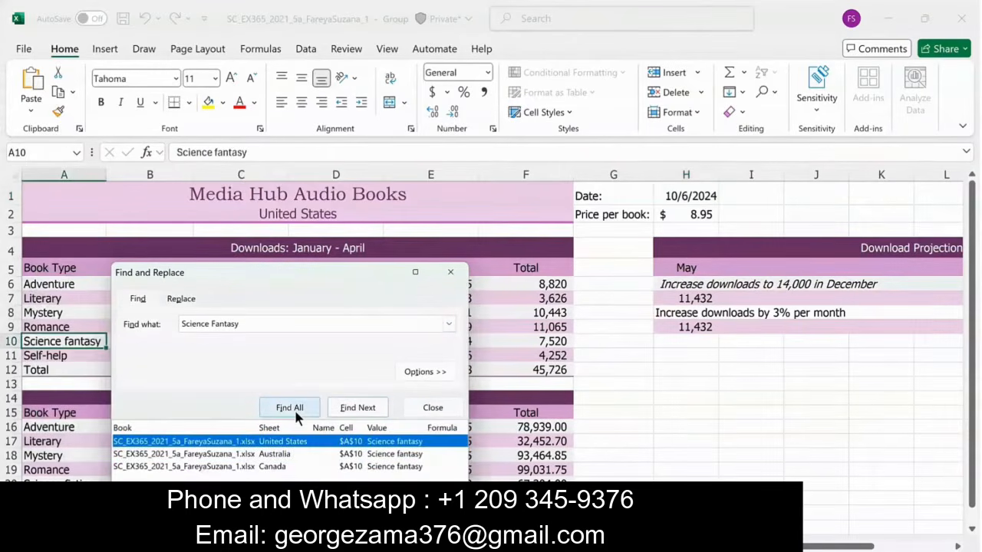
- Replace all occurrences of "Science Fantasy" with "Science Fiction" in the grouped worksheets and close the dialog
{"action": "left_click", "coordinate": [181, 298]}
{"action": "left_click", "coordinate": [220, 344]}
{"action": "type", "text": "Science Fic"}
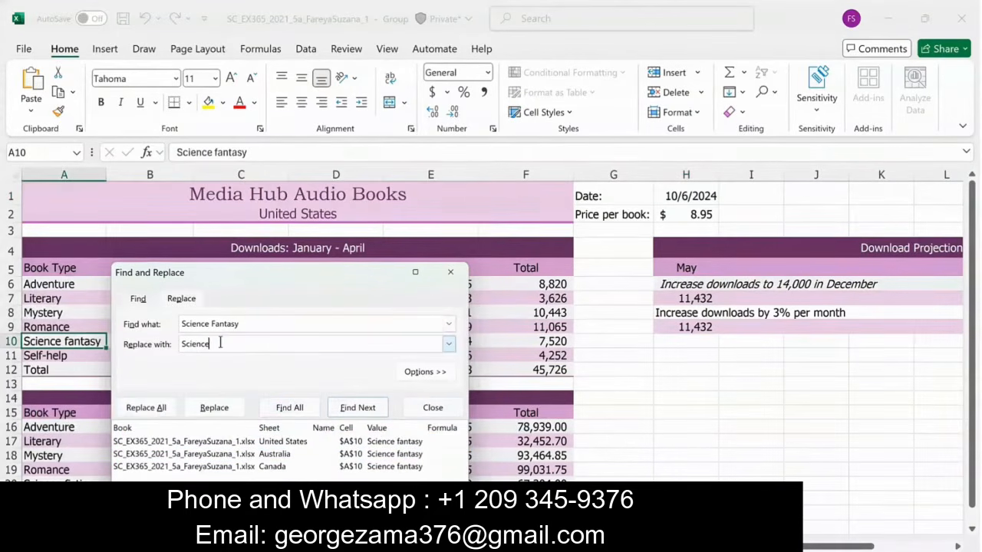
{"action": "type", "text": "tion"}
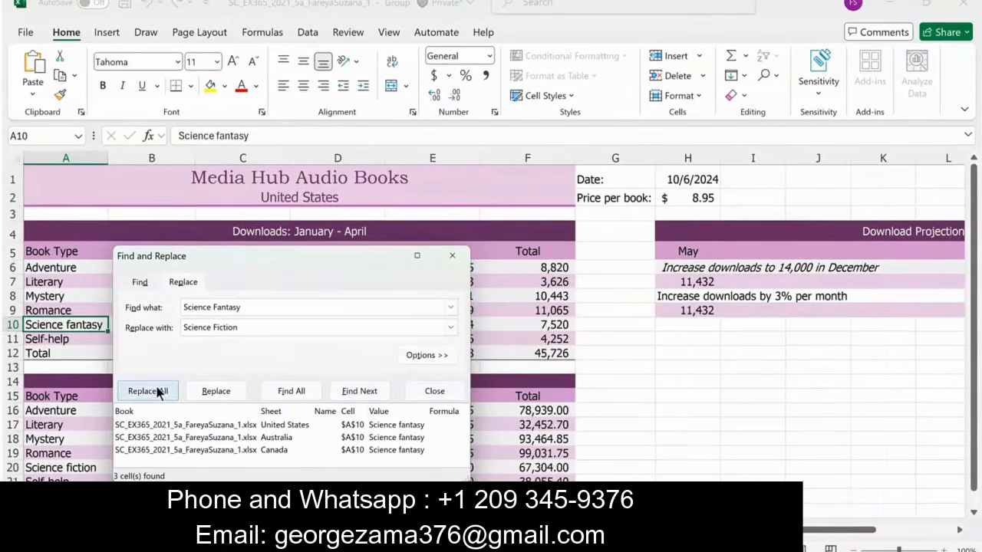
{"action": "left_click", "coordinate": [146, 408]}
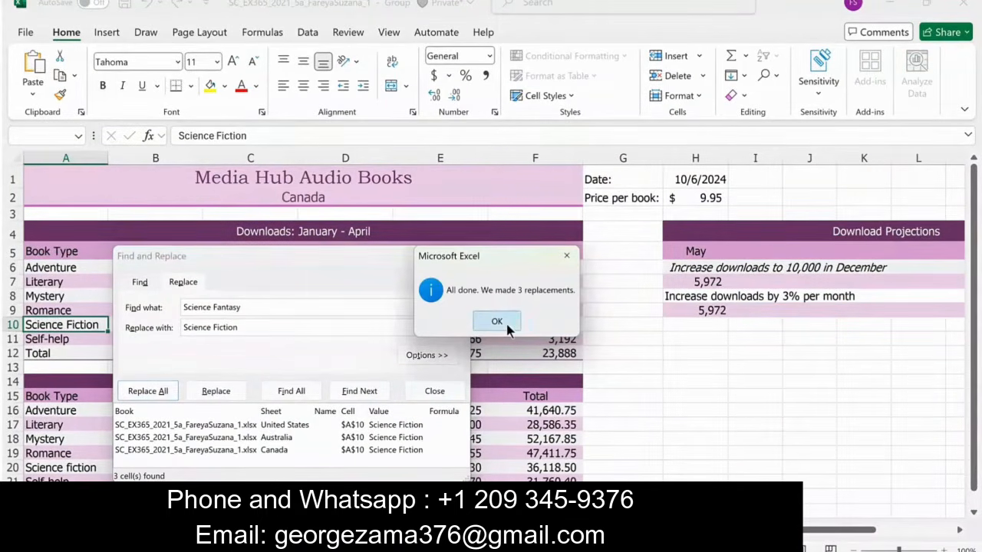
{"action": "left_click", "coordinate": [497, 322]}
{"action": "left_click", "coordinate": [434, 391]}
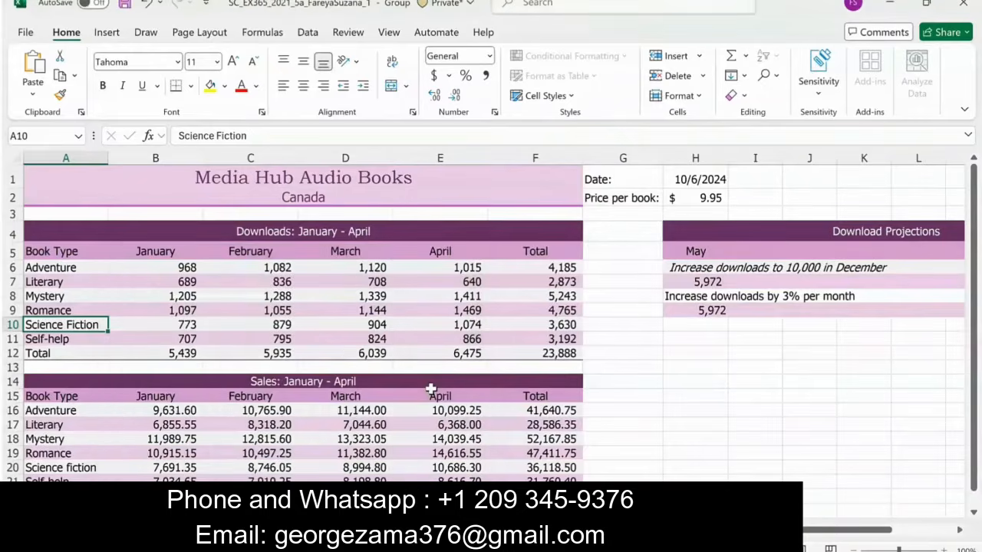
- Fill the Download Projections month headings from May in H5 through December in O5
{"action": "scroll", "coordinate": [460, 300], "scroll_direction": "right", "scroll_amount": 3}
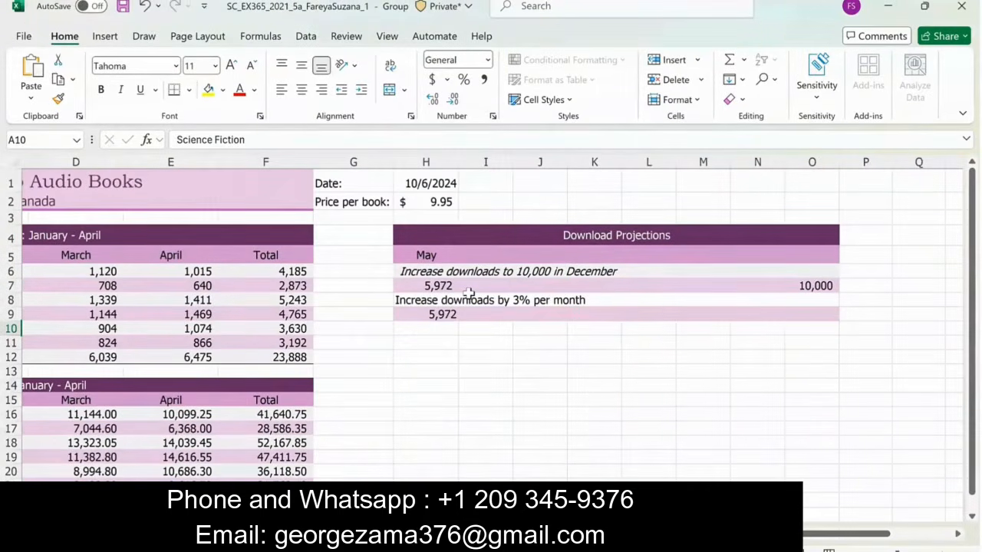
{"action": "left_click", "coordinate": [426, 255]}
{"action": "left_click_drag", "start_coordinate": [462, 262], "coordinate": [819, 258]}
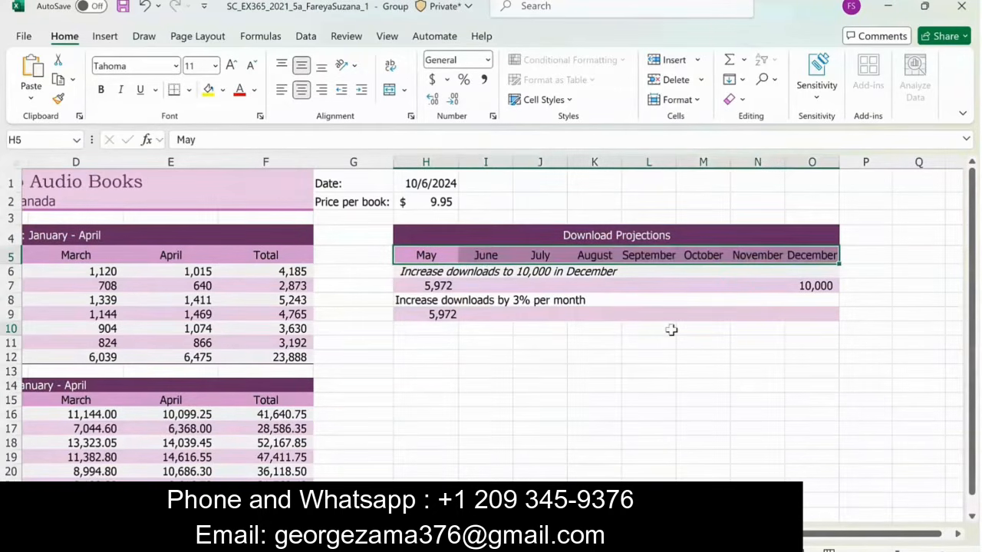
{"action": "left_click", "coordinate": [877, 275]}
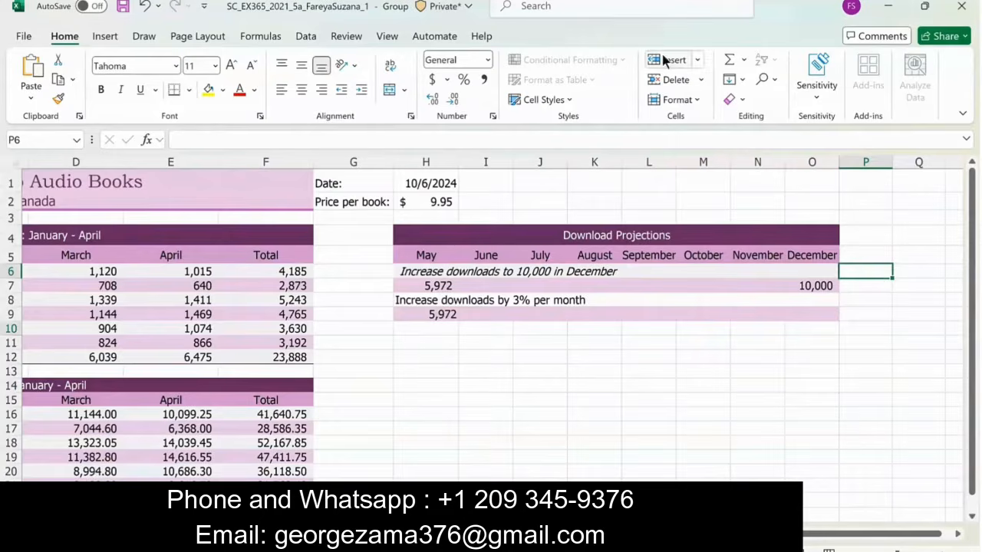
- Create a new cell style named Subhead based on the formatting of the merged cell H6
{"action": "left_click", "coordinate": [424, 272]}
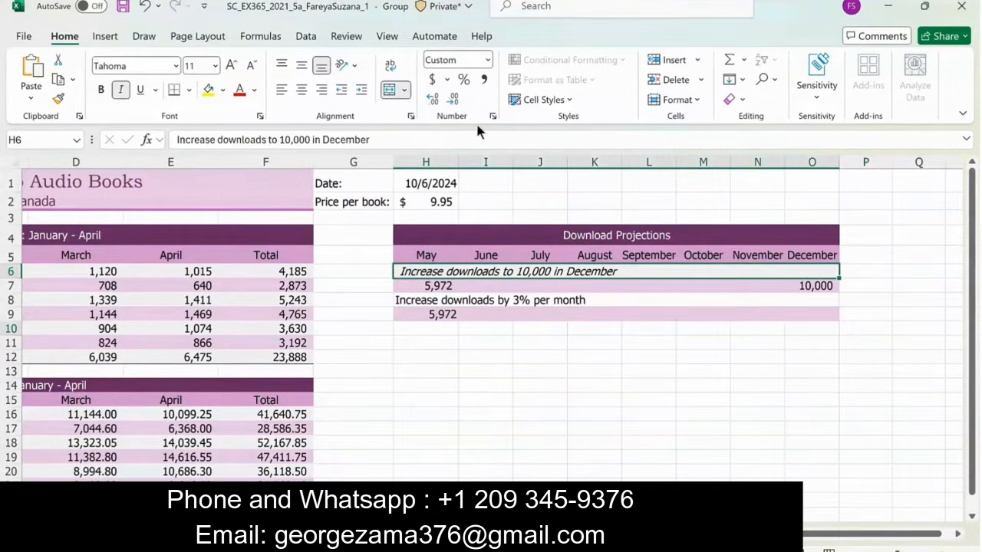
{"action": "left_click", "coordinate": [567, 100]}
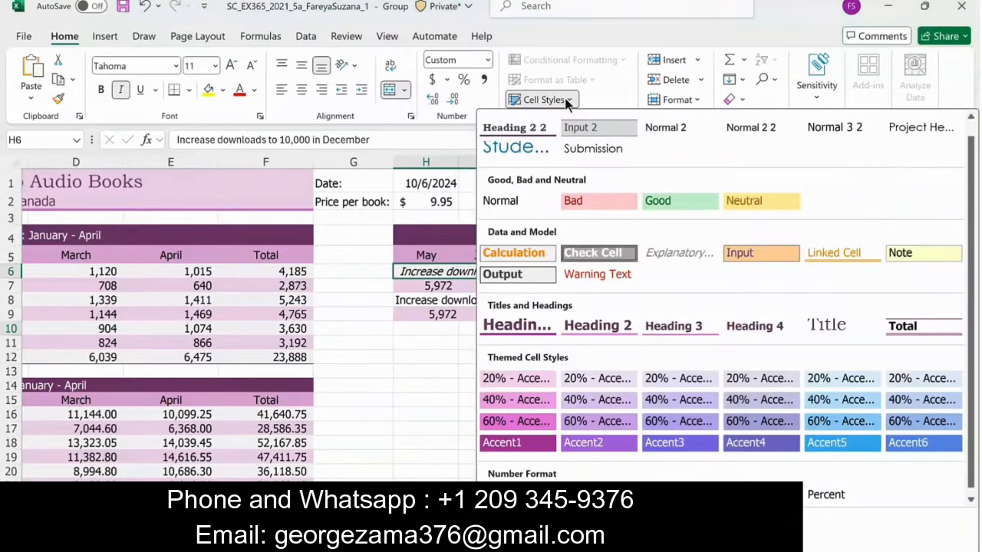
{"action": "left_click", "coordinate": [529, 528]}
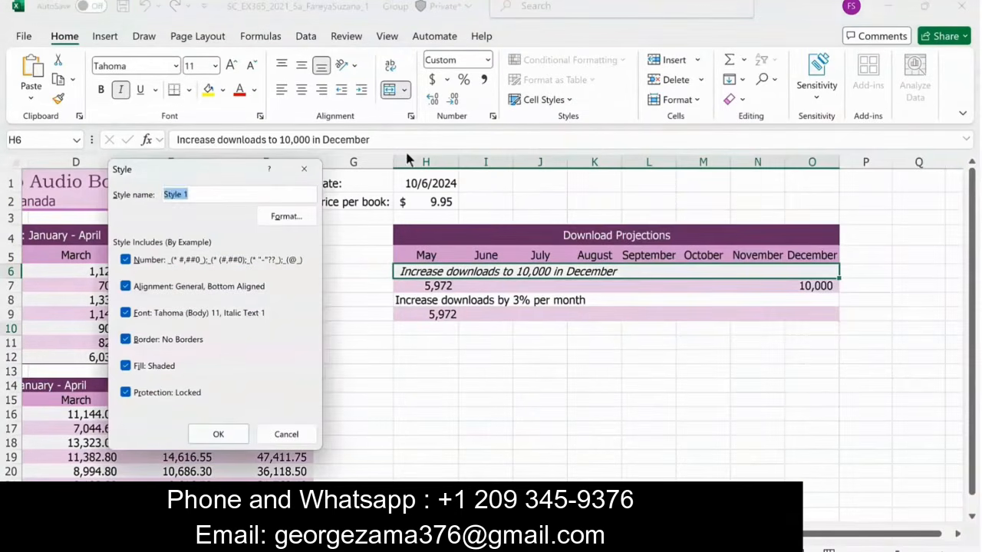
{"action": "type", "text": "Subhead"}
{"action": "left_click", "coordinate": [217, 434]}
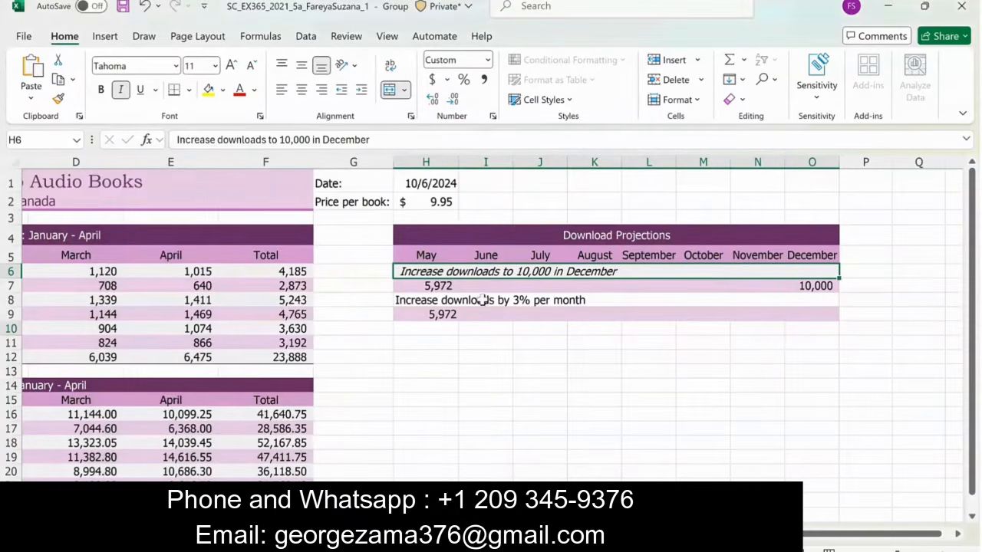
- Apply the Subhead cell style to the merged cell H8, "Increase downloads by 3% per month"
{"action": "left_click", "coordinate": [437, 302]}
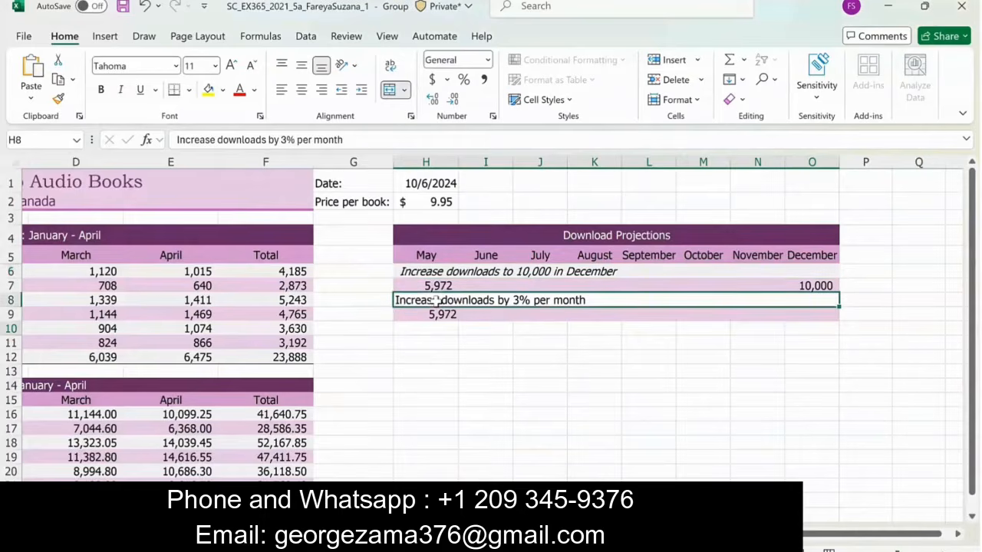
{"action": "left_click", "coordinate": [561, 101]}
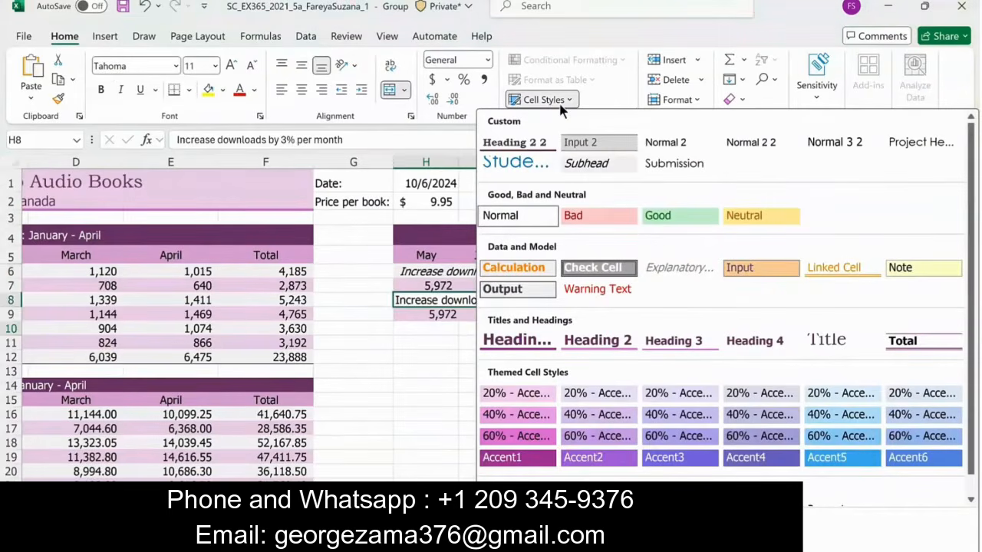
{"action": "left_click", "coordinate": [589, 171]}
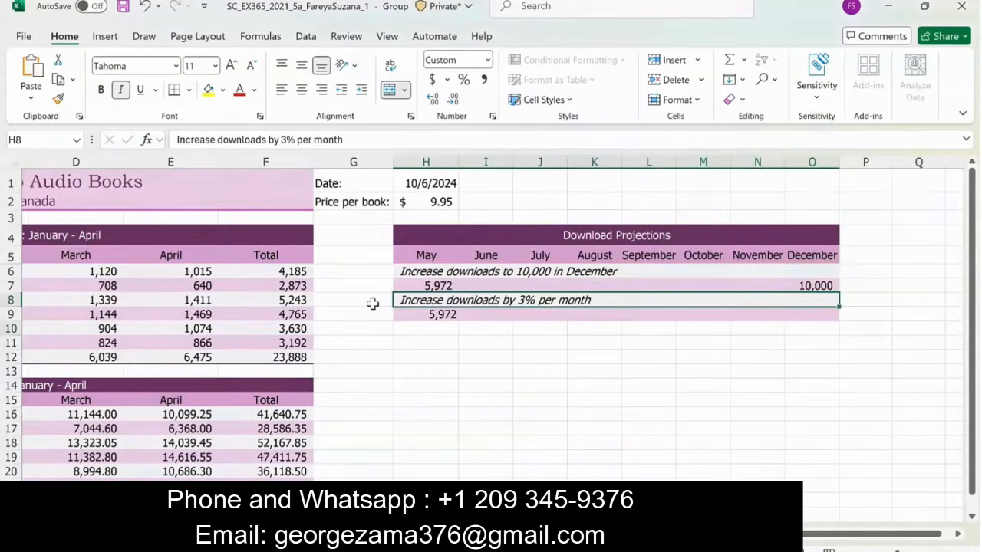
- Fill the projections in H7:O7 with a linear series along the row, using the Trend option
{"action": "left_click", "coordinate": [432, 285]}
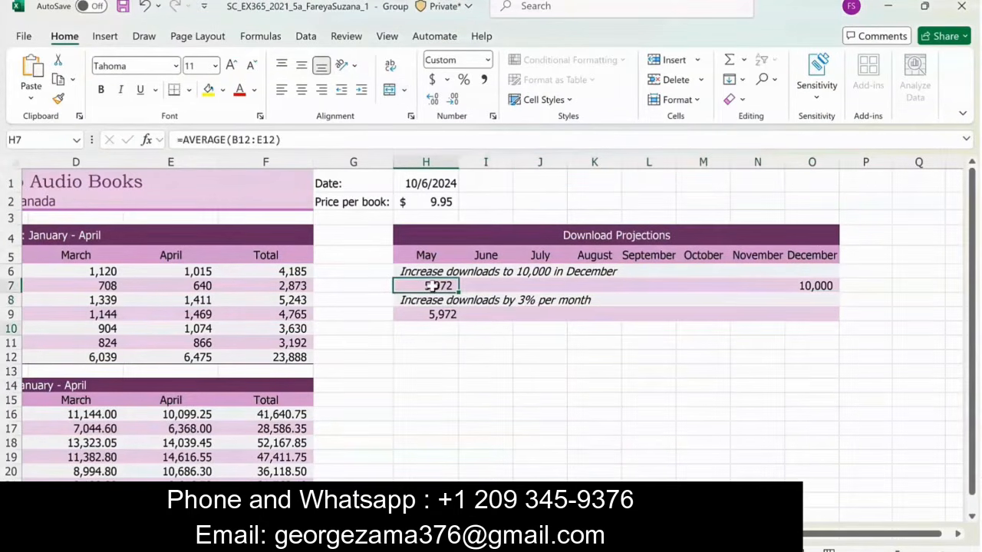
{"action": "left_click_drag", "start_coordinate": [432, 285], "coordinate": [800, 285]}
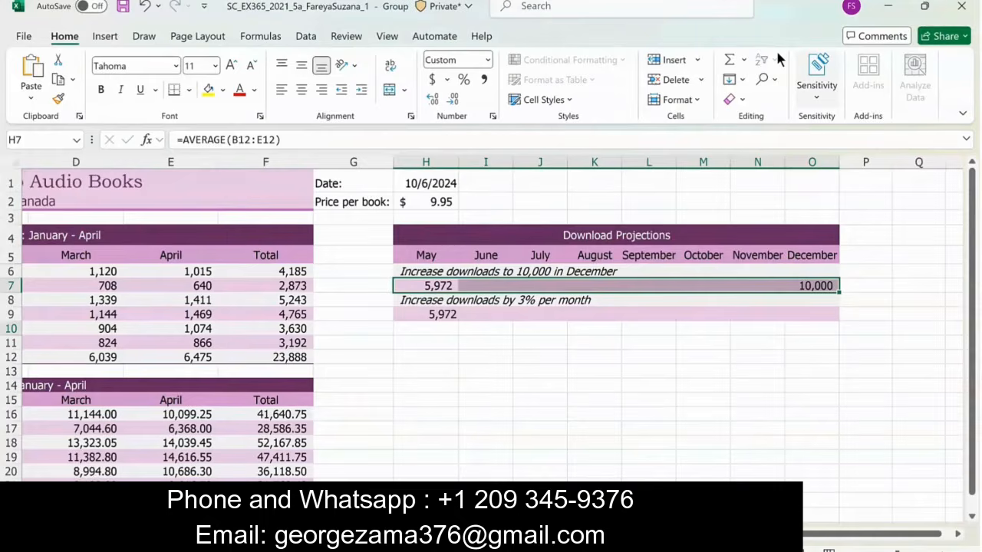
{"action": "left_click", "coordinate": [741, 81]}
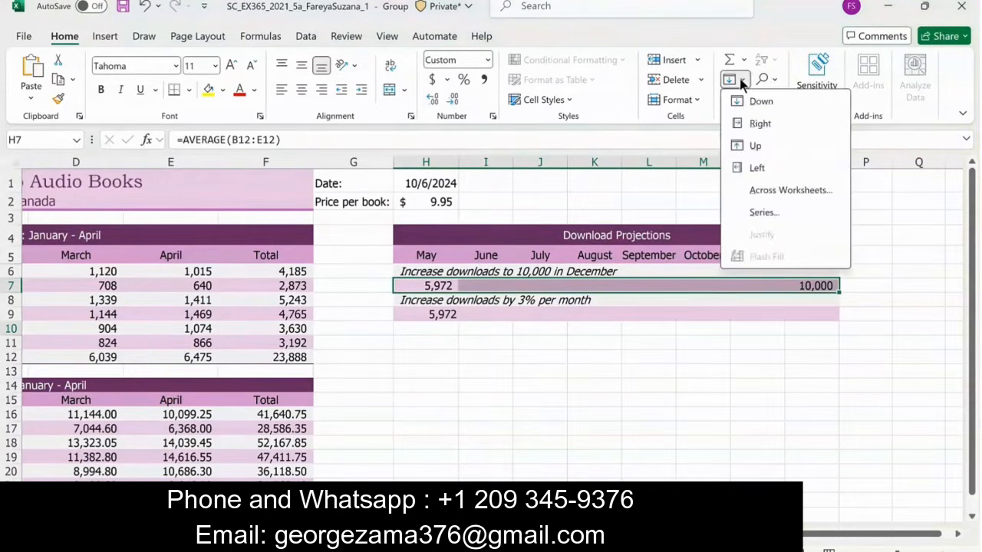
{"action": "left_click", "coordinate": [775, 213]}
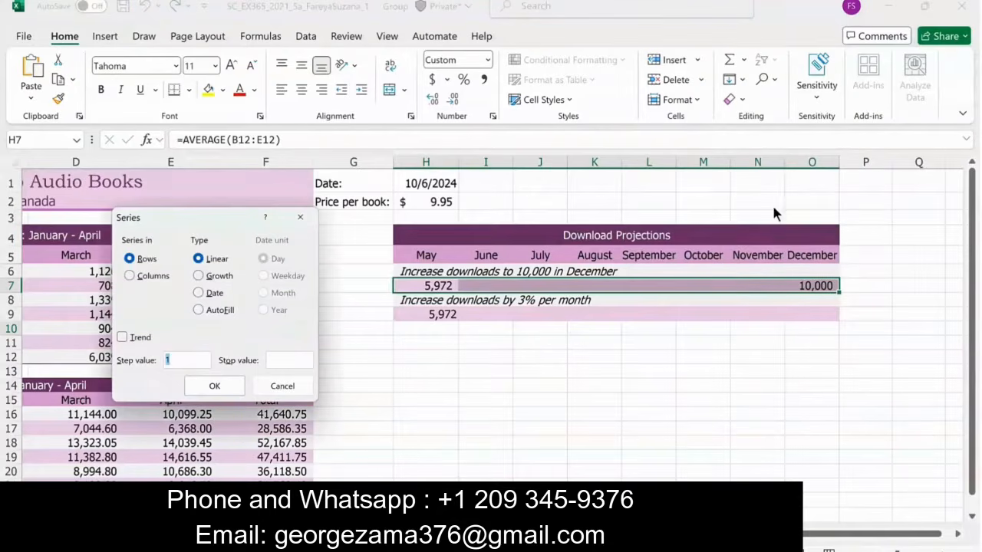
{"action": "left_click", "coordinate": [122, 335]}
{"action": "left_click", "coordinate": [214, 385]}
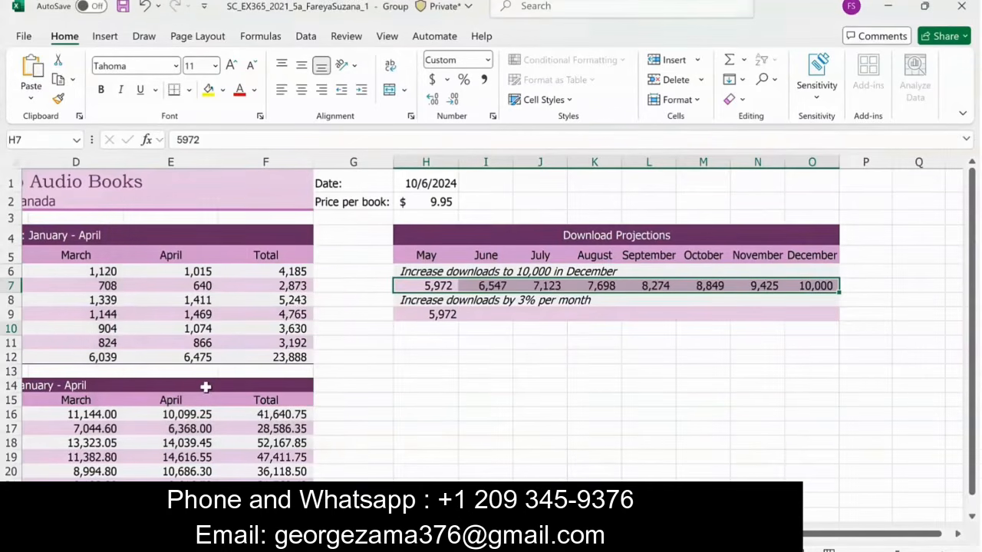
{"action": "left_click", "coordinate": [871, 284]}
- Fill the projections in H9:O9 with a growth series along the row, using a step value of 1.03
{"action": "left_click", "coordinate": [434, 315]}
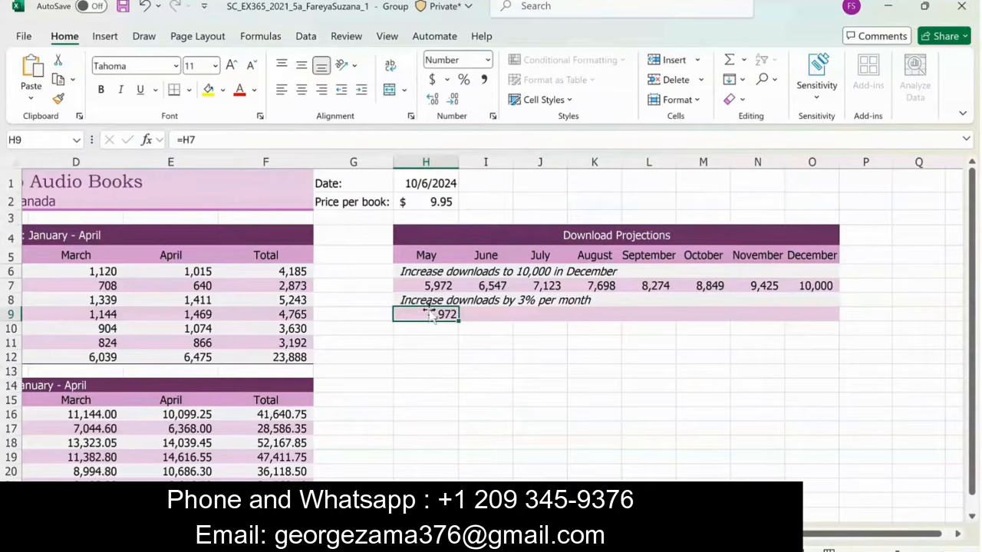
{"action": "left_click_drag", "start_coordinate": [429, 315], "coordinate": [812, 314]}
{"action": "left_click", "coordinate": [742, 79]}
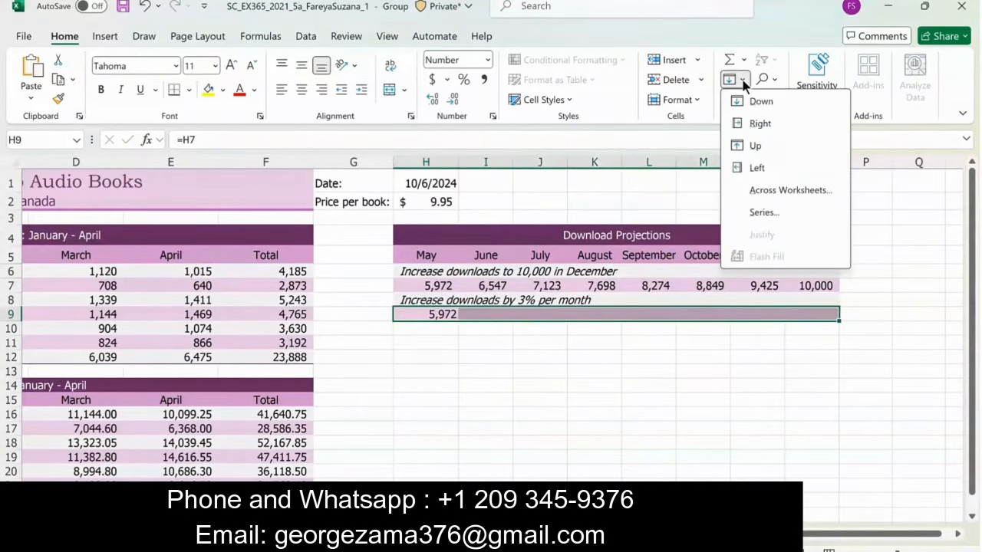
{"action": "left_click", "coordinate": [764, 213]}
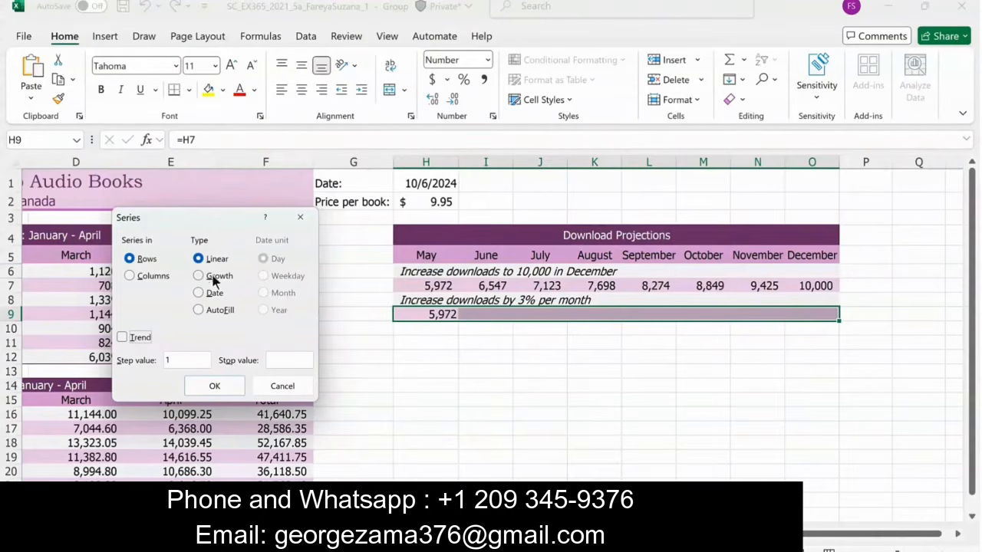
{"action": "left_click", "coordinate": [199, 276]}
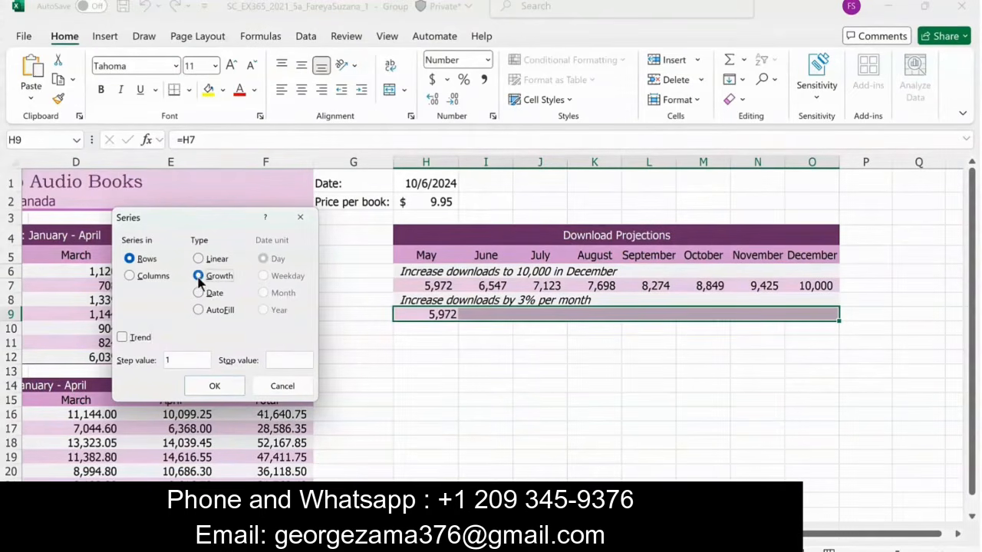
{"action": "left_click", "coordinate": [199, 361]}
{"action": "type", "text": ".03"}
{"action": "left_click", "coordinate": [218, 389]}
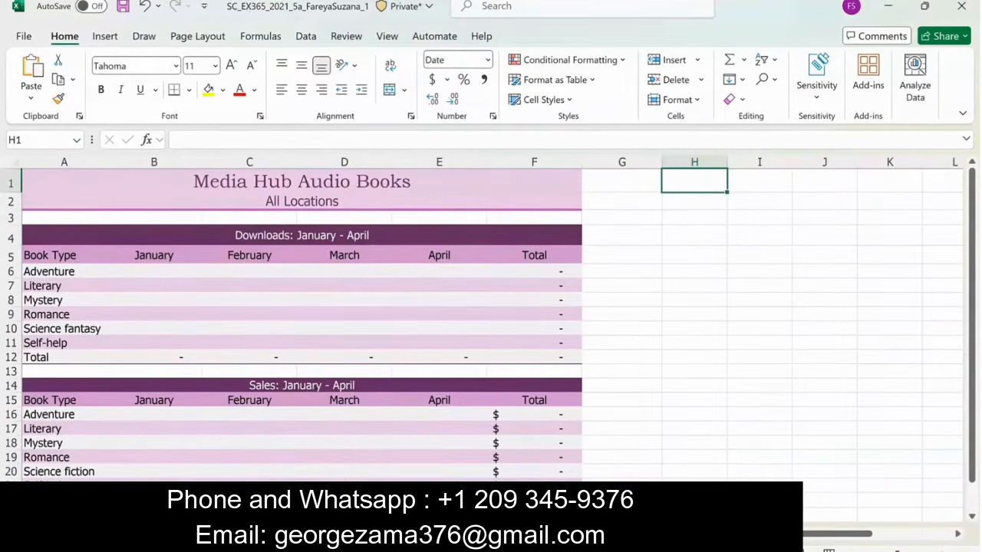
- In B6 of the All Locations sheet, enter a 3D SUM formula adding cell B6 across the United States through Australia sheets
{"action": "left_click", "coordinate": [159, 273]}
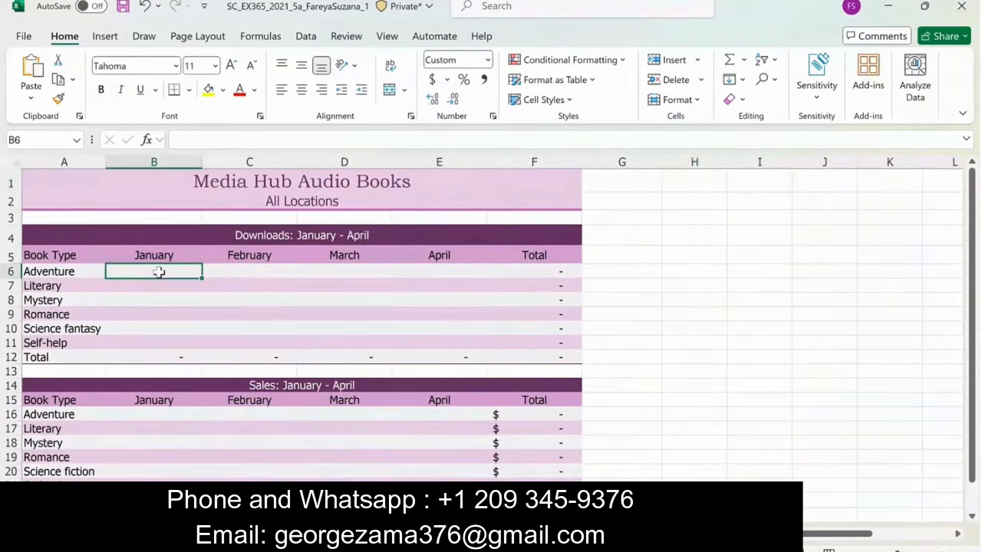
{"action": "type", "text": "="}
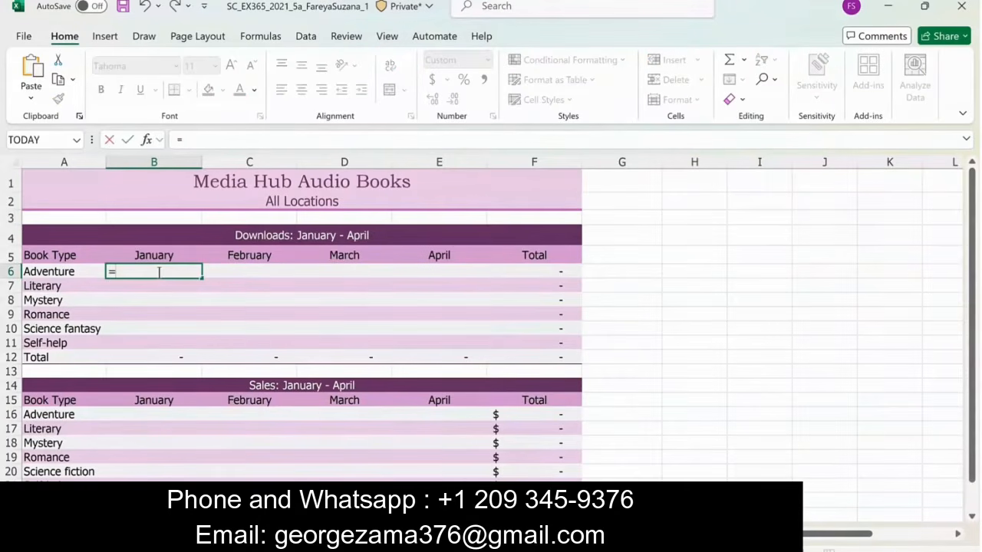
{"action": "type", "text": "SUM("}
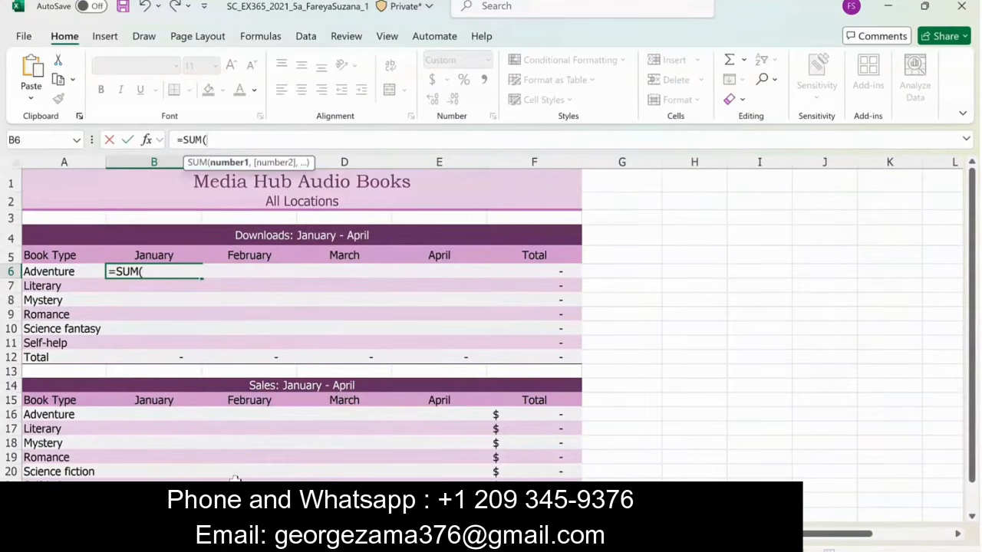
{"action": "left_click", "coordinate": [235, 534]}
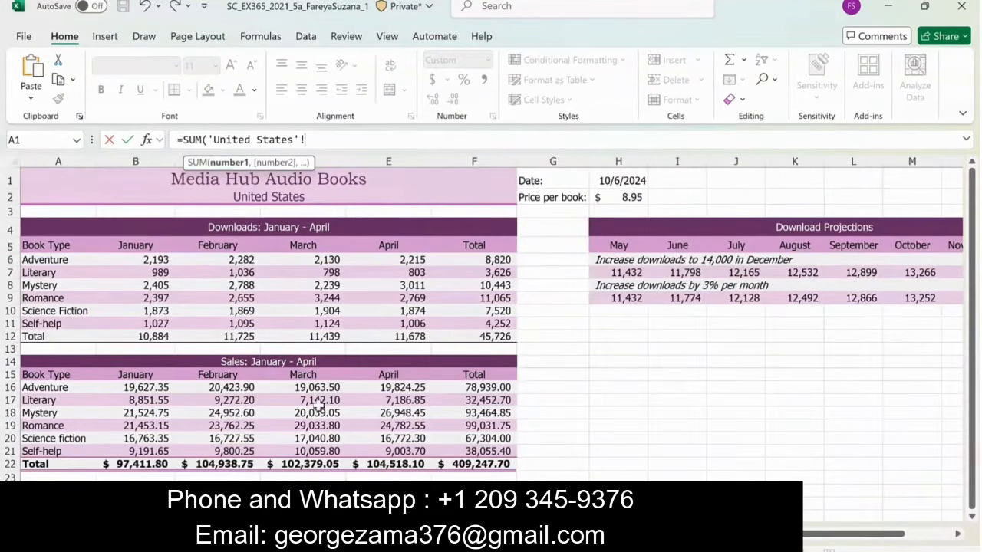
{"action": "left_click", "coordinate": [354, 534], "text": "shift"}
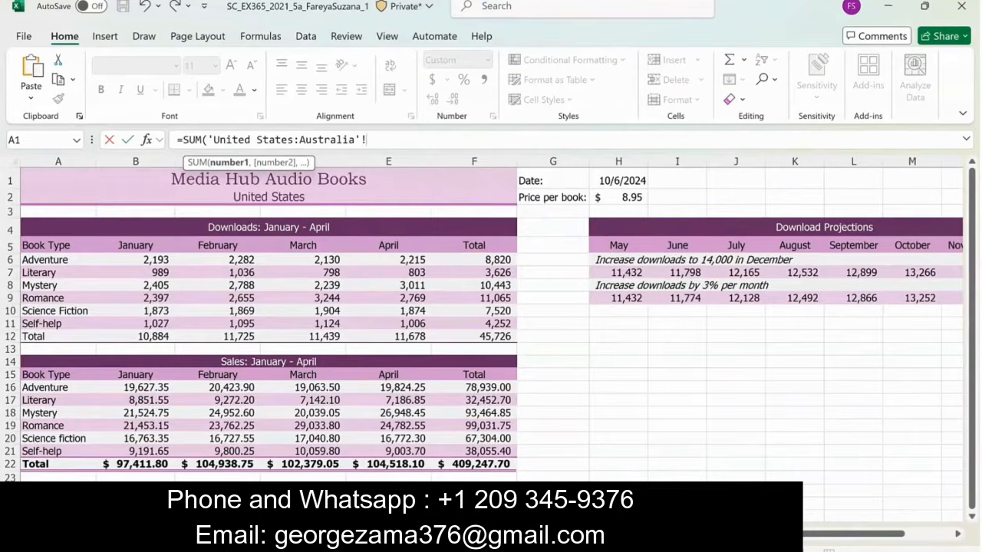
{"action": "left_click", "coordinate": [147, 261]}
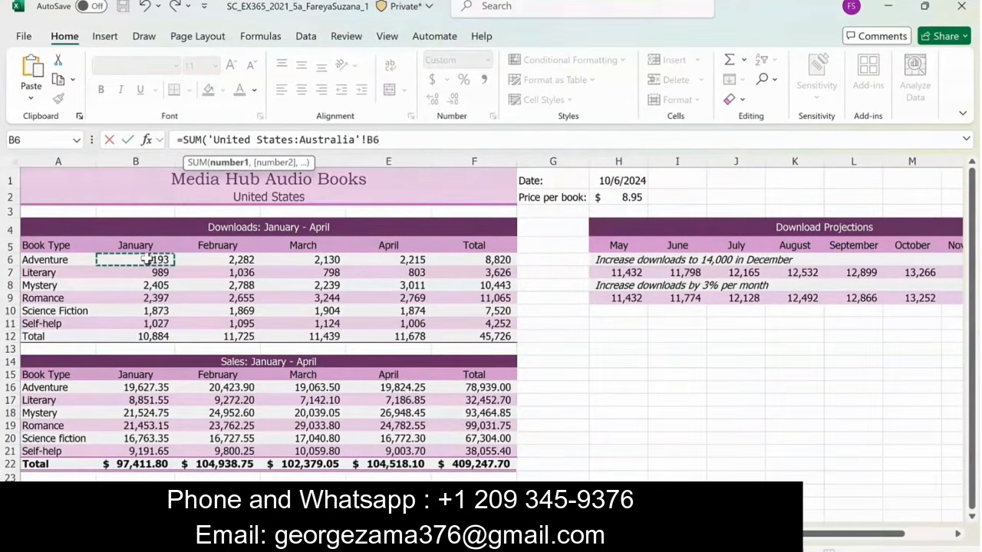
{"action": "key", "text": "Return"}
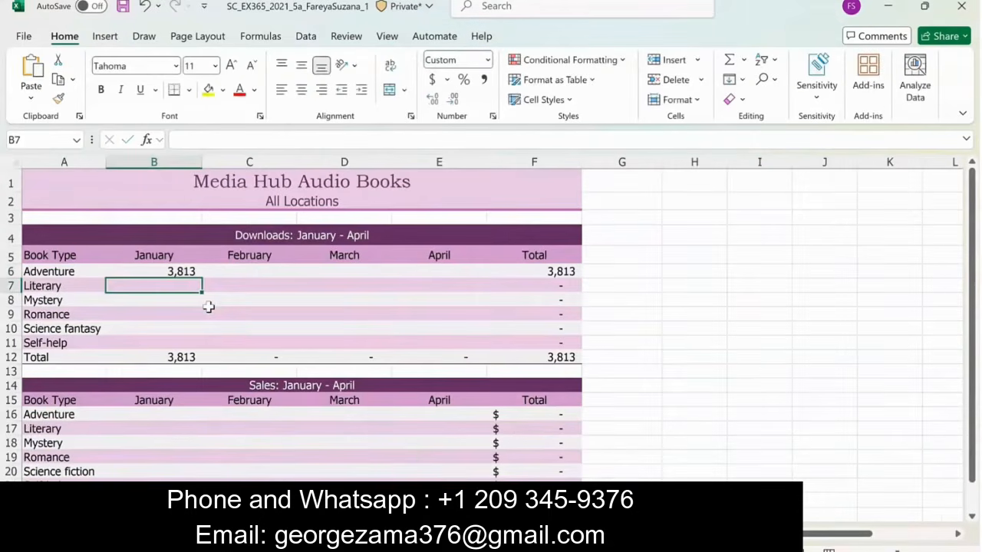
- Copy the formula in B6 to the range B6:E11, pasting formulas only
{"action": "left_click", "coordinate": [163, 271]}
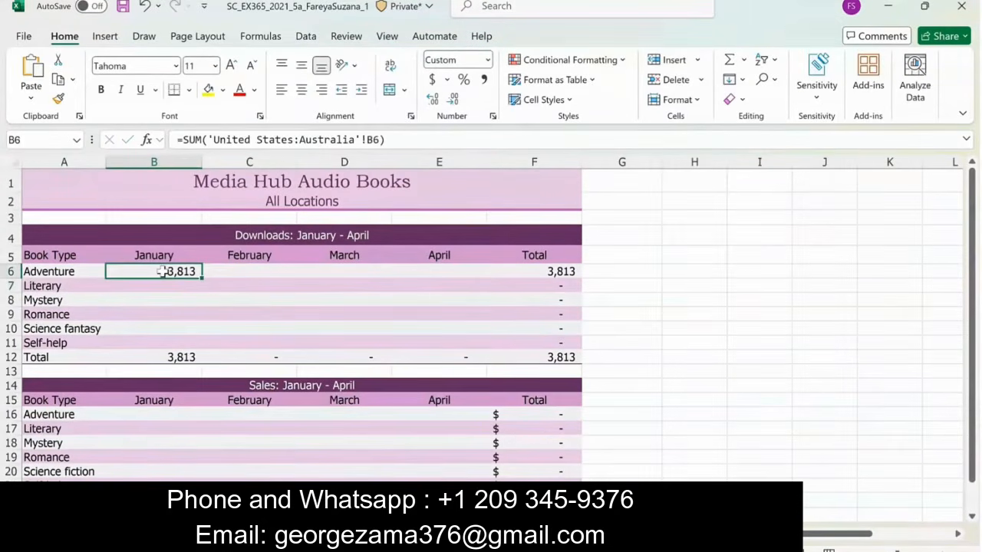
{"action": "left_click", "coordinate": [59, 81]}
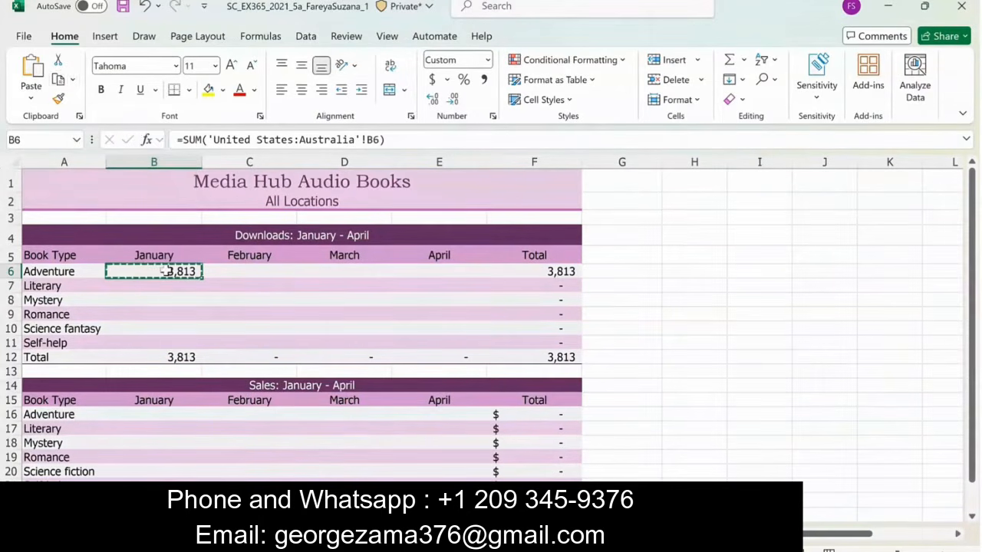
{"action": "left_click_drag", "start_coordinate": [168, 271], "coordinate": [453, 343]}
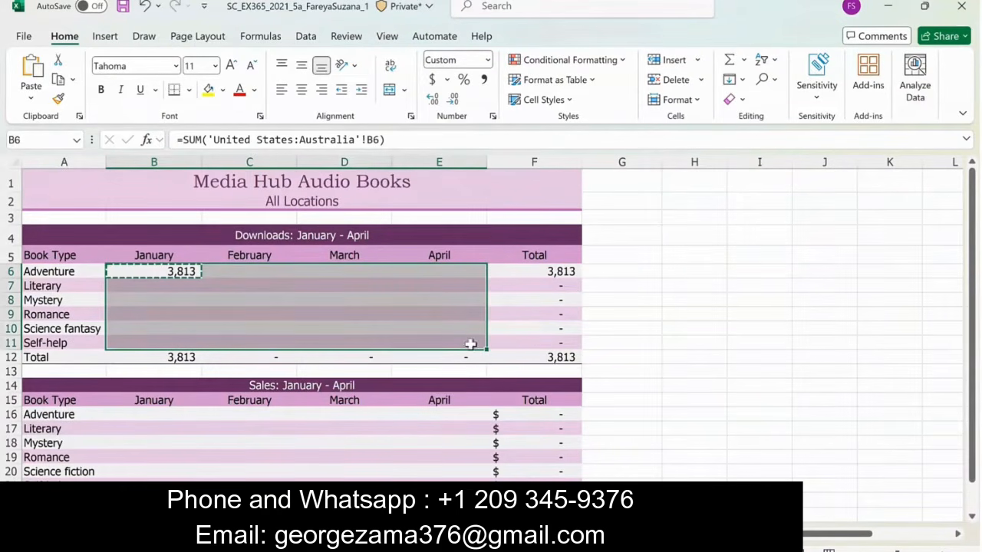
{"action": "left_click", "coordinate": [31, 102]}
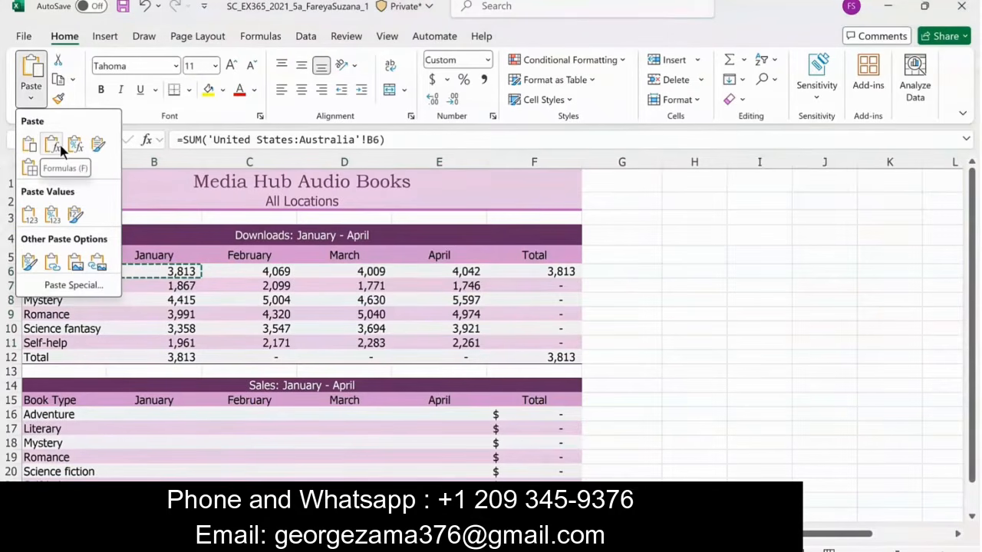
{"action": "left_click", "coordinate": [60, 146]}
- In B16, enter a 3D SUM formula adding cell B16 across the United States through Australia sheets
{"action": "left_click", "coordinate": [152, 415]}
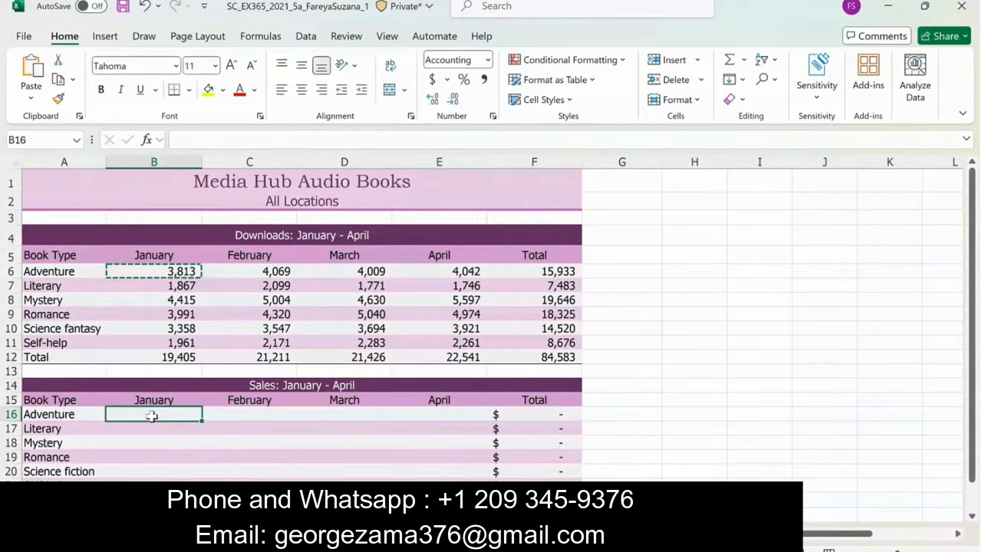
{"action": "type", "text": "=SUM("}
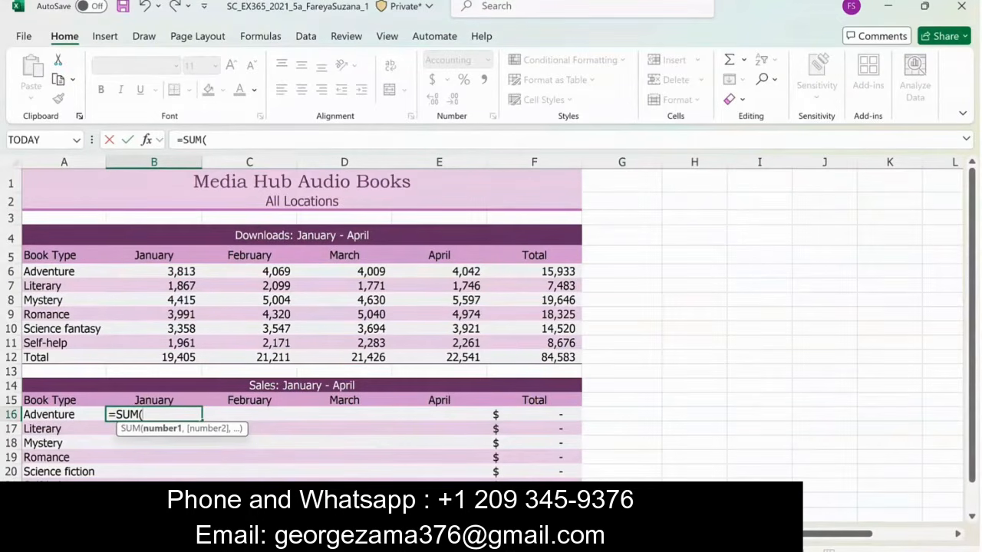
{"action": "left_click", "coordinate": [184, 534]}
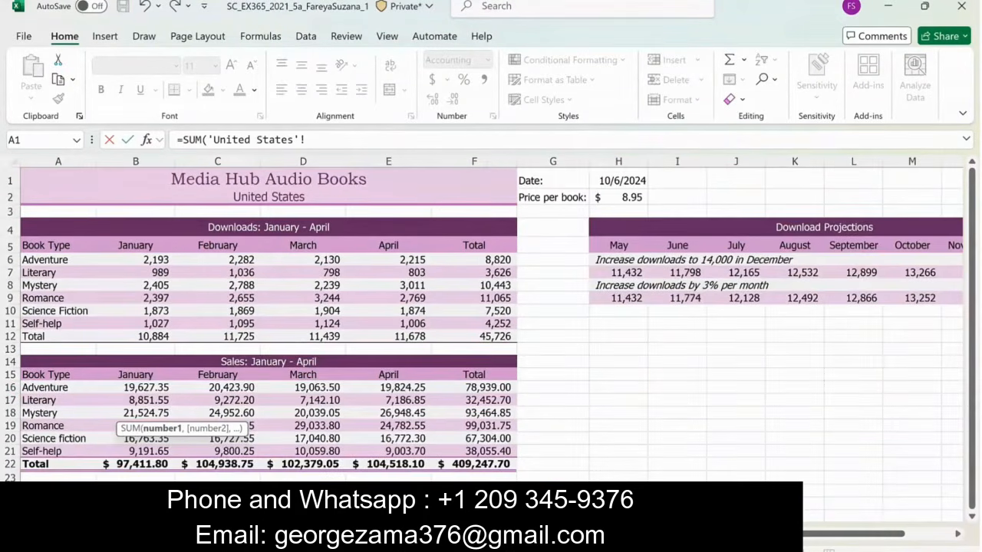
{"action": "left_click", "coordinate": [299, 534], "text": "shift"}
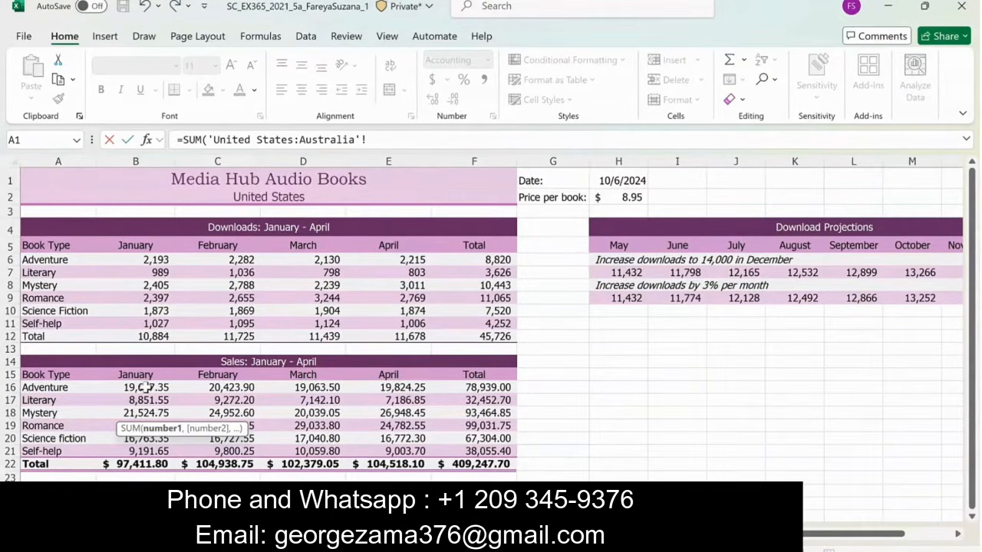
{"action": "left_click", "coordinate": [146, 387]}
{"action": "key", "text": "ctrl+Return"}
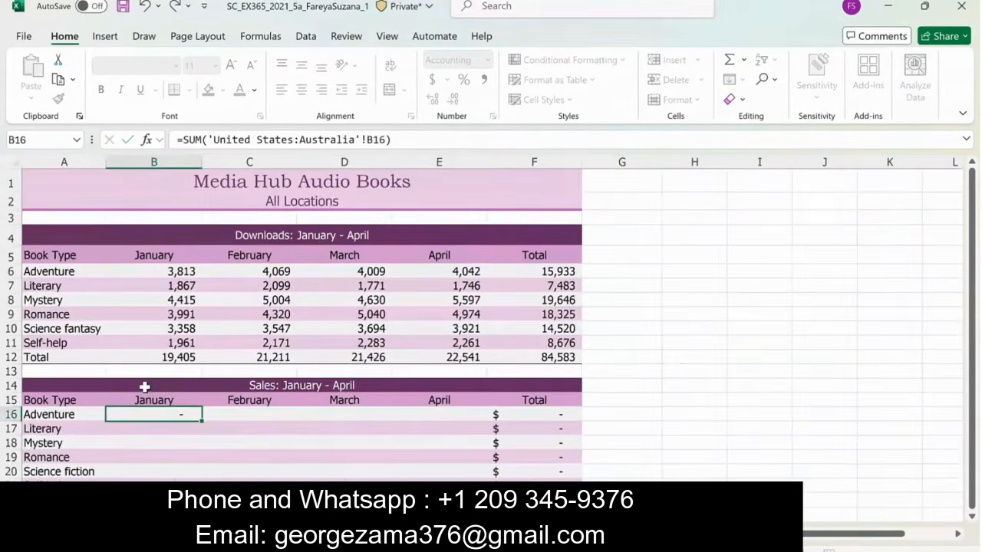
{"action": "key", "text": "Return"}
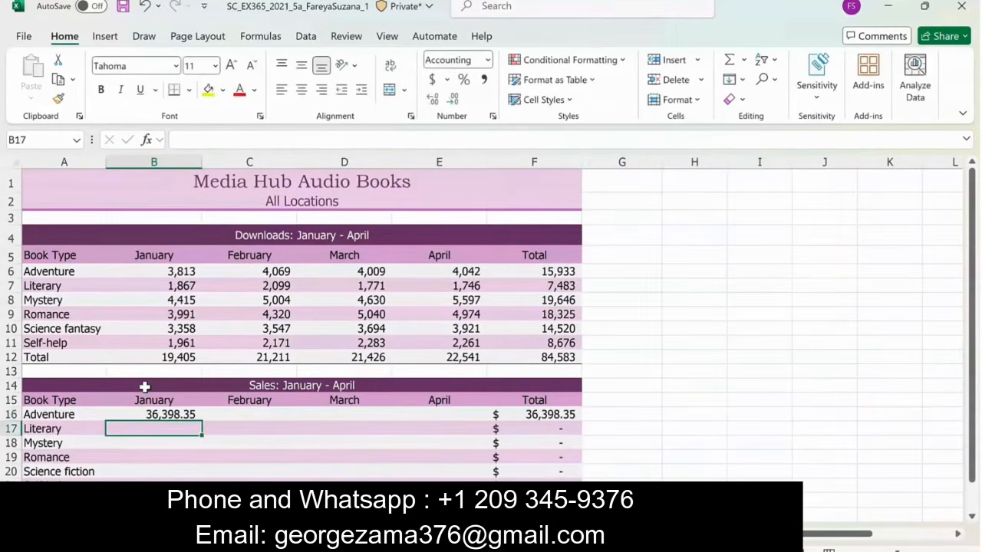
- Copy the formula in B16 to the range B16:E21, pasting formulas only
{"action": "key", "text": "Up"}
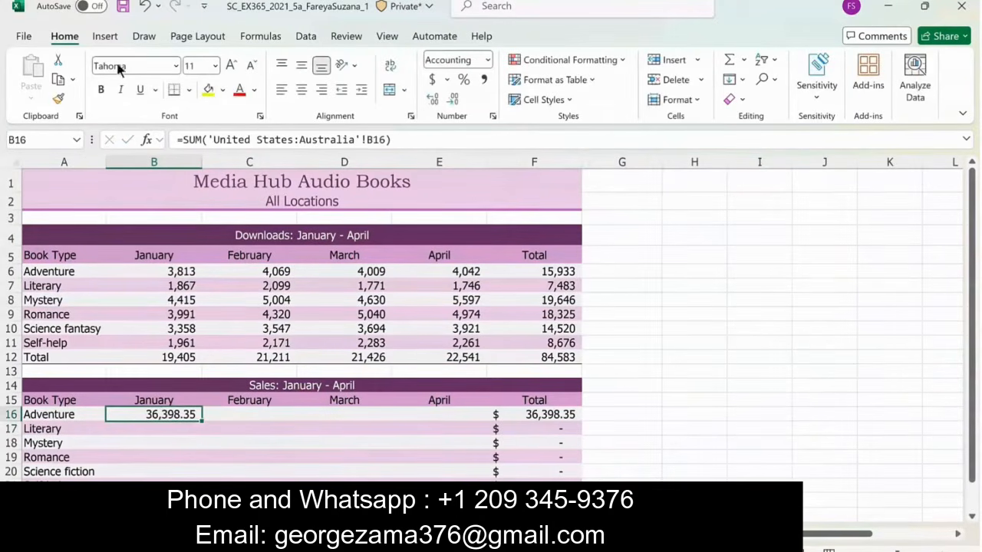
{"action": "left_click", "coordinate": [65, 78]}
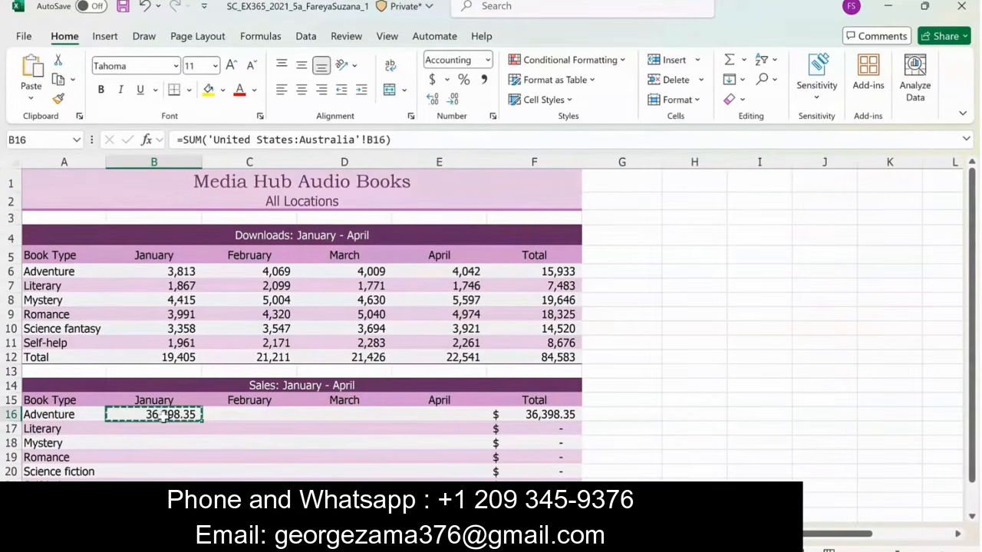
{"action": "left_click_drag", "start_coordinate": [164, 415], "coordinate": [449, 477]}
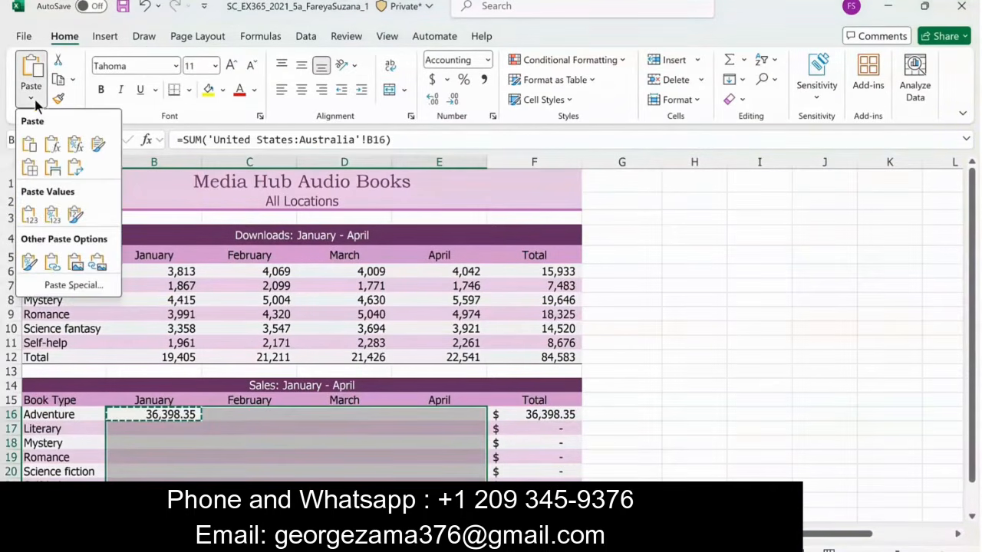
{"action": "left_click", "coordinate": [52, 144]}
- Edit the January sales total in B22 to round up to zero decimals: =ROUNDUP(SUM(B16:B21),0)
{"action": "key", "text": "ctrl+Down"}
{"action": "left_click", "coordinate": [184, 141]}
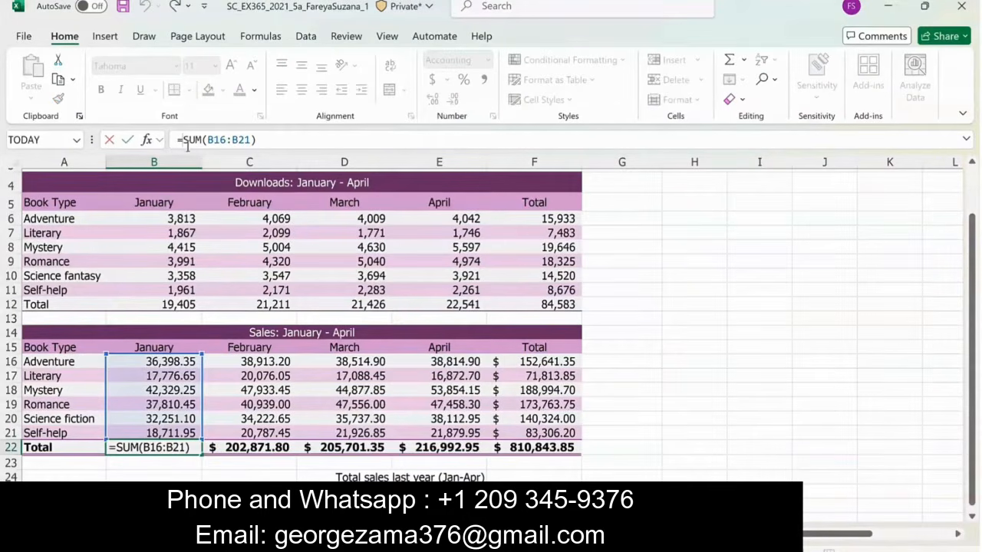
{"action": "type", "text": "ROND"}
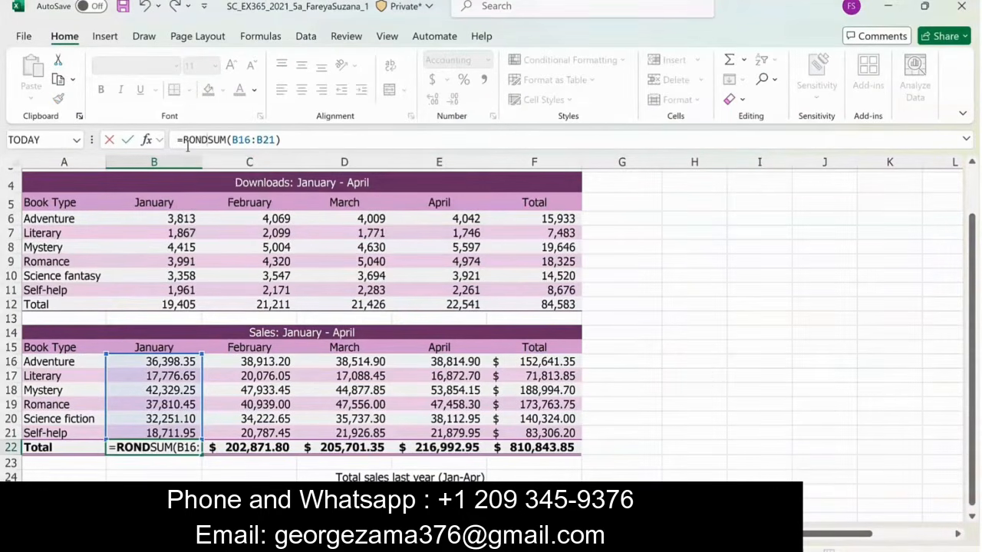
{"action": "key", "text": "BackSpace"}
{"action": "type", "text": "UN"}
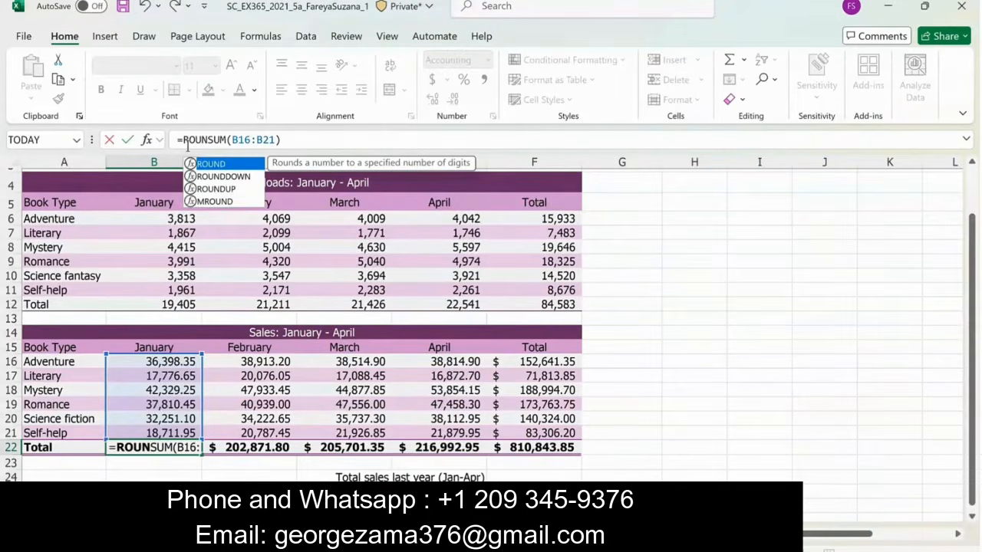
{"action": "type", "text": "DUP("}
{"action": "left_click", "coordinate": [338, 139]}
{"action": "type", "text": ",)"}
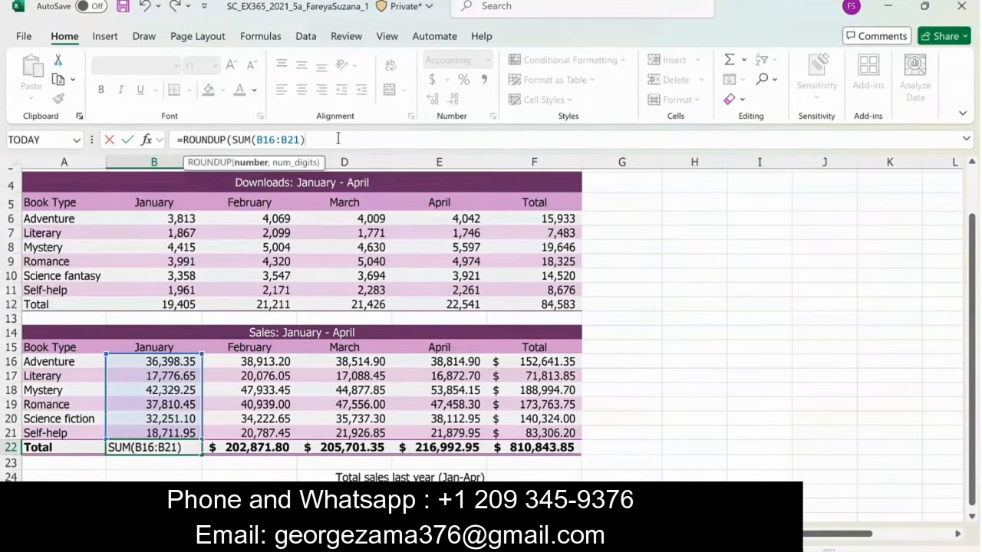
{"action": "key", "text": "BackSpace"}
{"action": "type", "text": "0)"}
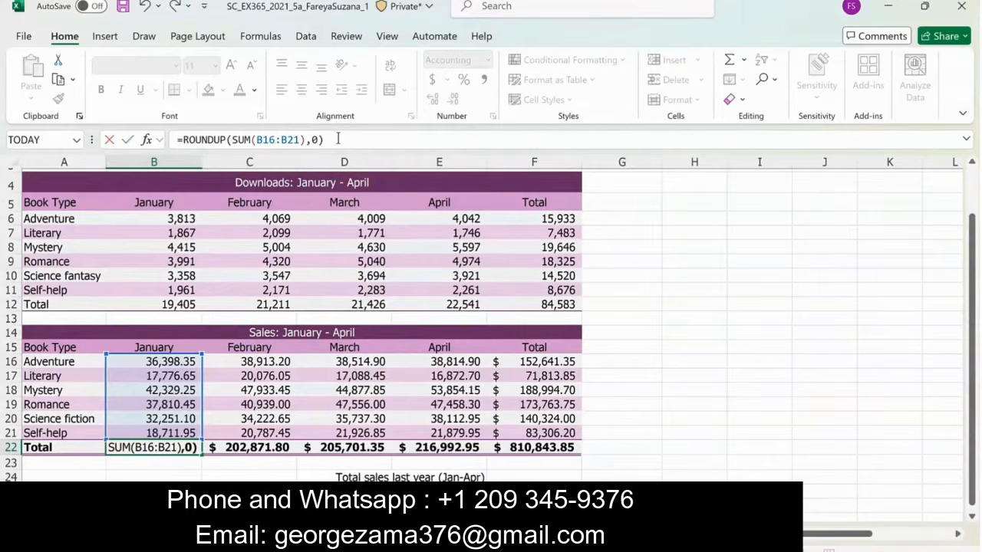
{"action": "key", "text": "Return"}
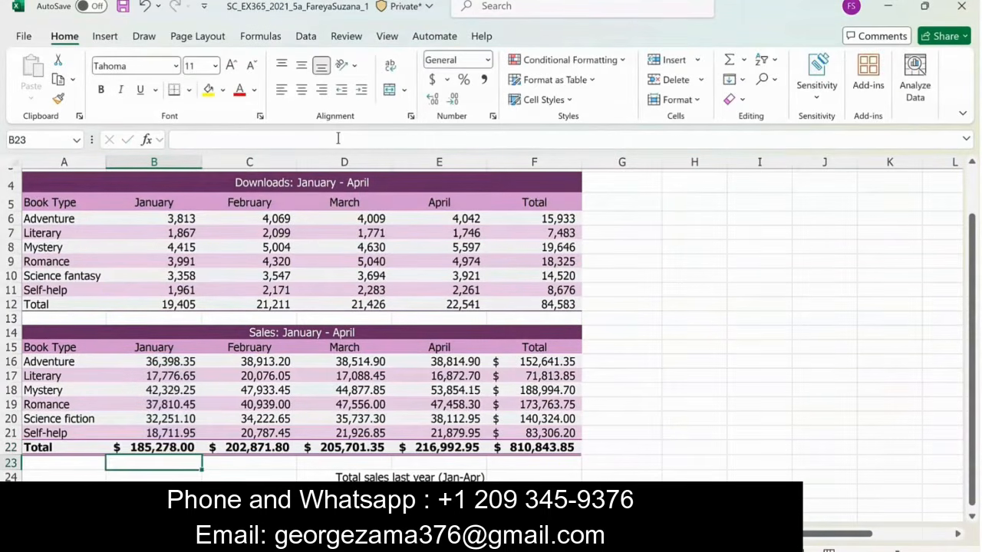
- Fill the ROUNDUP formula from B22 across C22:F22 in the sales Total row
{"action": "left_click", "coordinate": [170, 456]}
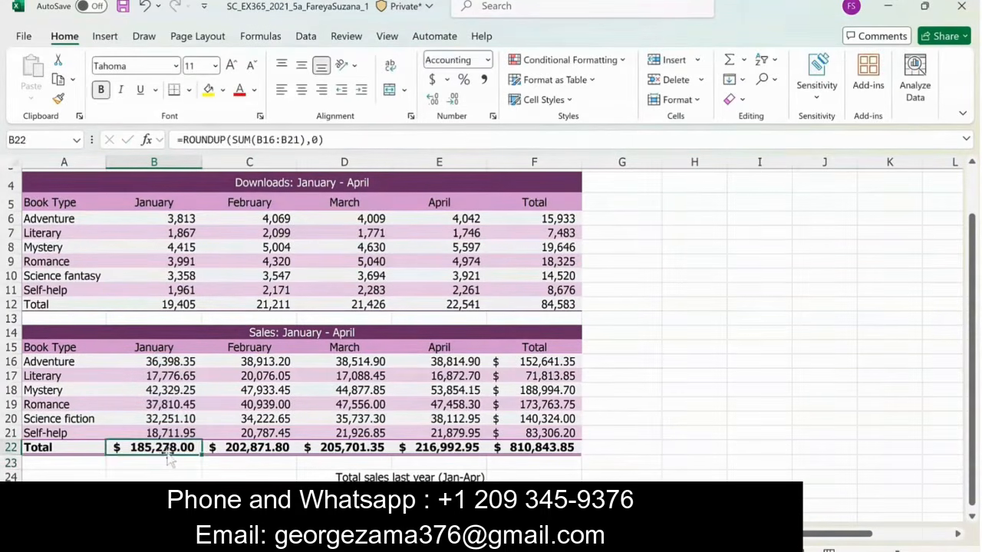
{"action": "left_click_drag", "start_coordinate": [201, 456], "coordinate": [554, 453]}
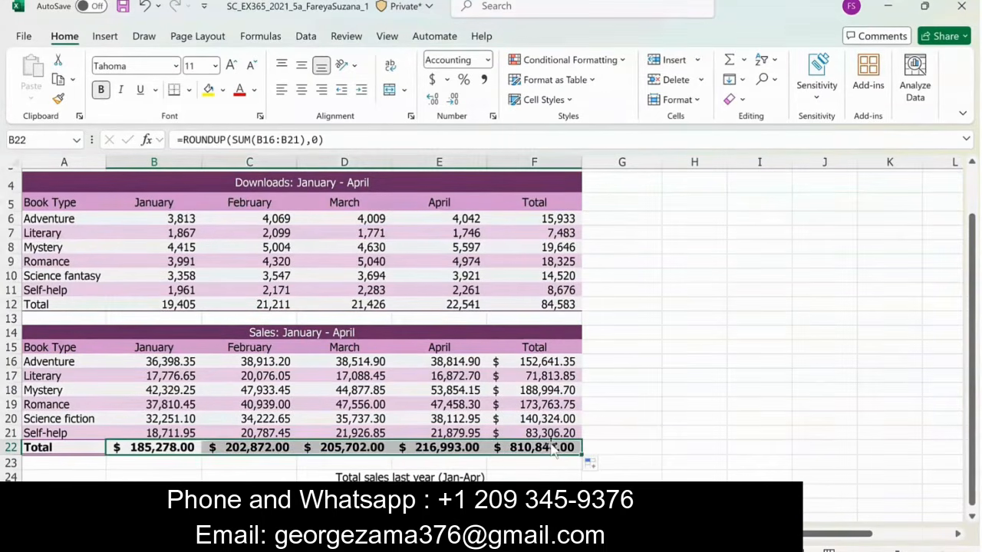
{"action": "left_click", "coordinate": [642, 432]}
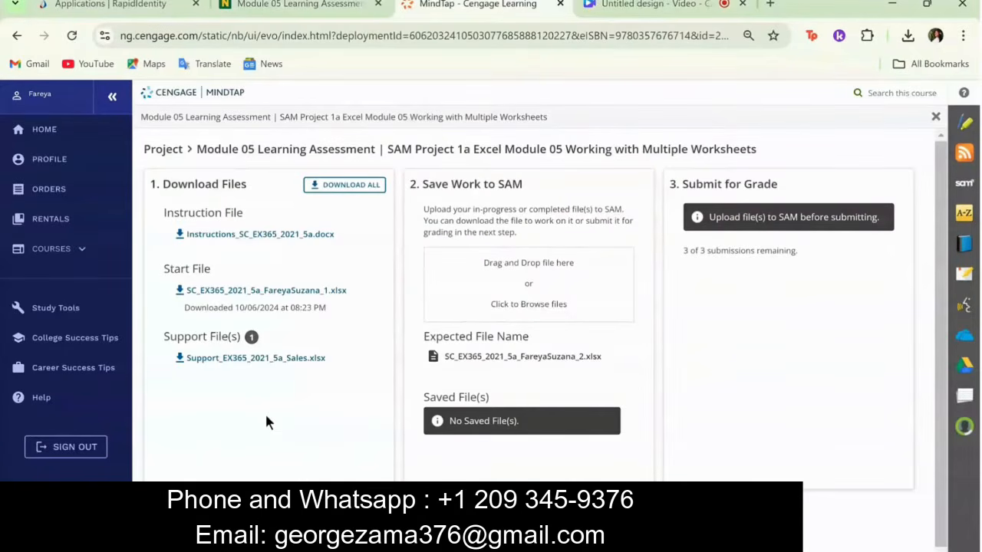
- Switch to MindTap in the browser, download Support_EX365_2021_5a_Sales.xlsx, and open it in Excel with editing enabled
{"action": "left_click", "coordinate": [230, 358]}
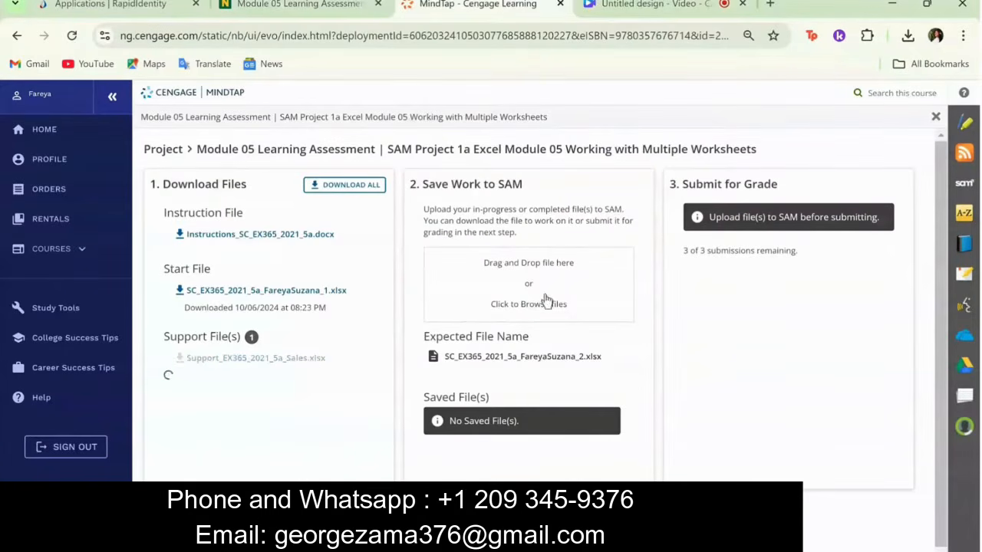
{"action": "left_click", "coordinate": [735, 81]}
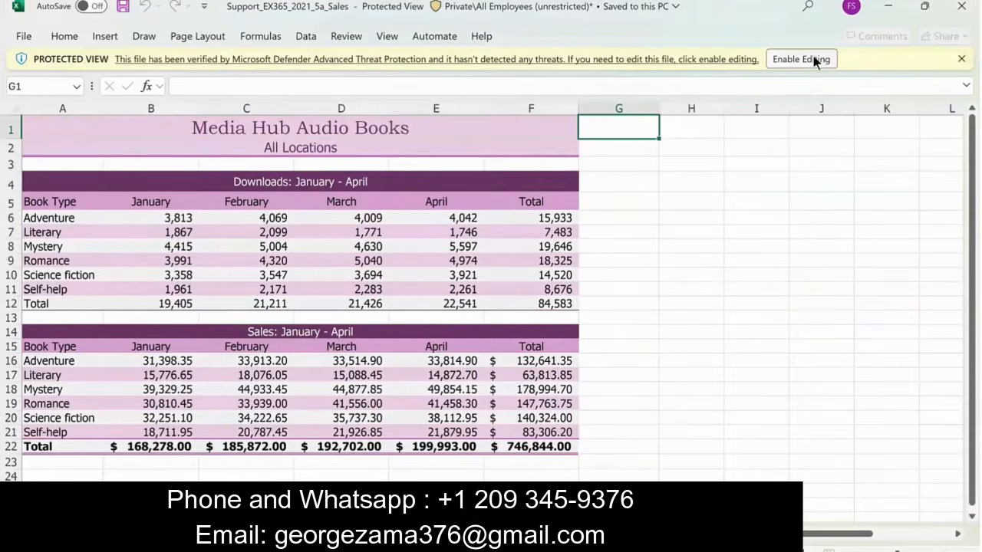
{"action": "left_click", "coordinate": [813, 58]}
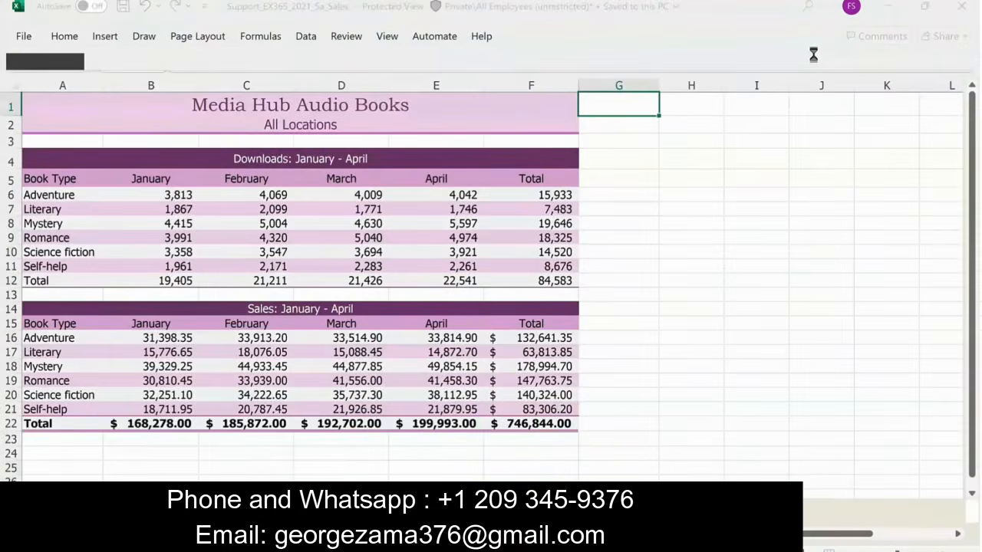
- Switch to the project workbook and link F24 to last year's total sales: ='[Support_EX365_2021_5a_Sales.xlsx]All Locations'!$F$22
{"action": "mouse_move", "coordinate": [704, 550]}
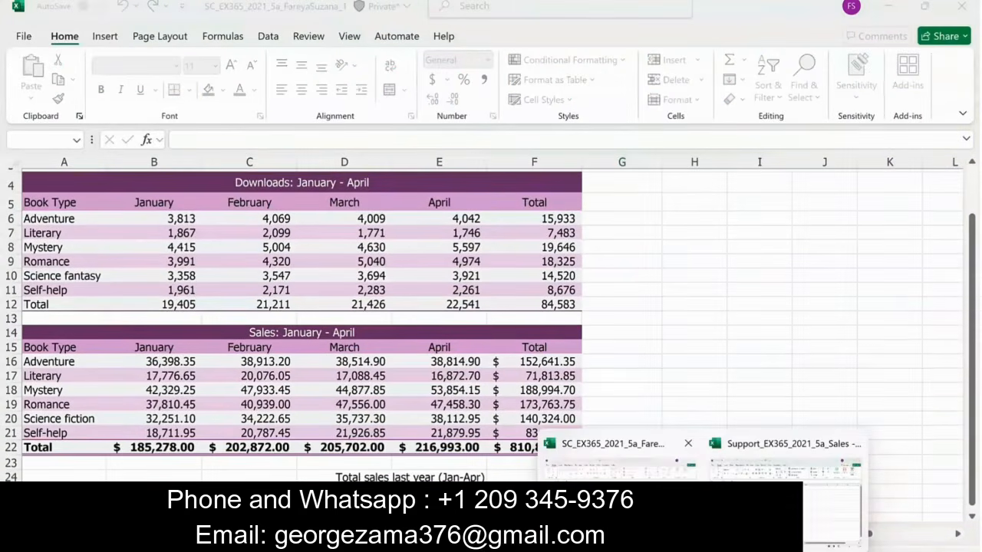
{"action": "left_click", "coordinate": [577, 458]}
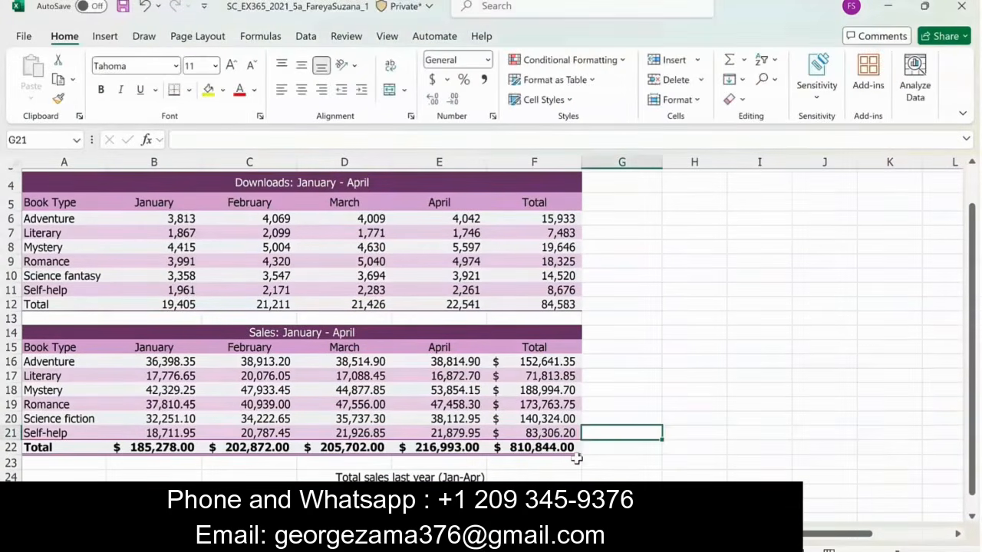
{"action": "left_click", "coordinate": [508, 476]}
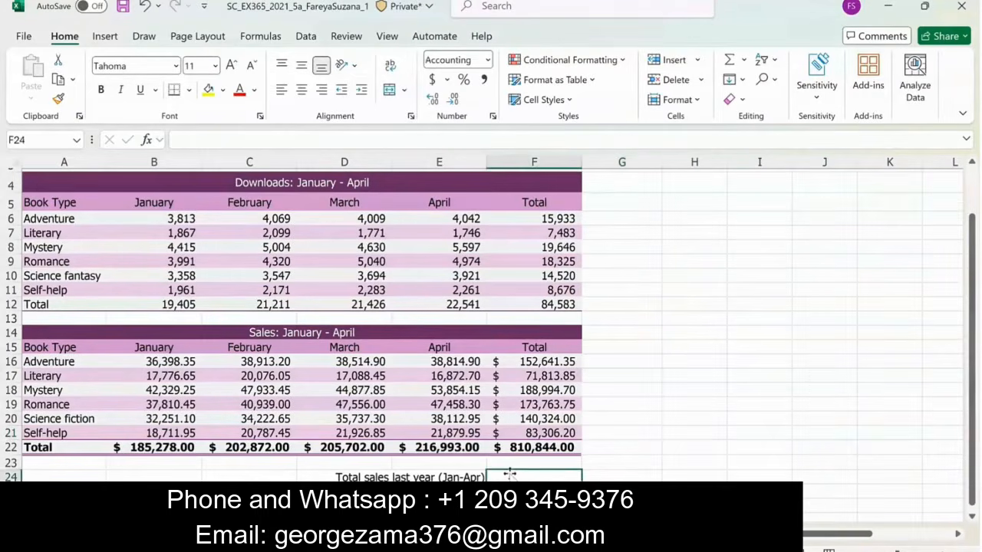
{"action": "type", "text": "="}
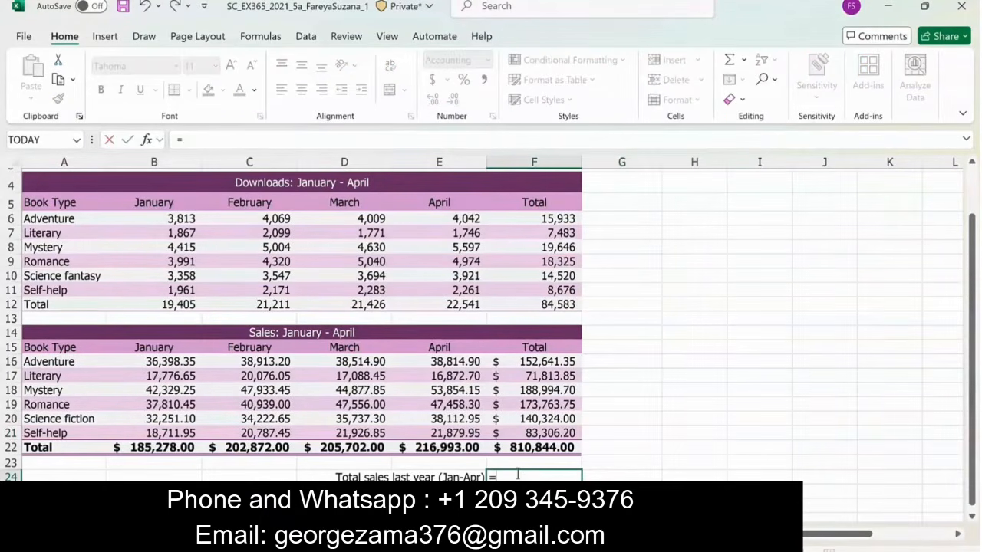
{"action": "left_click", "coordinate": [387, 36]}
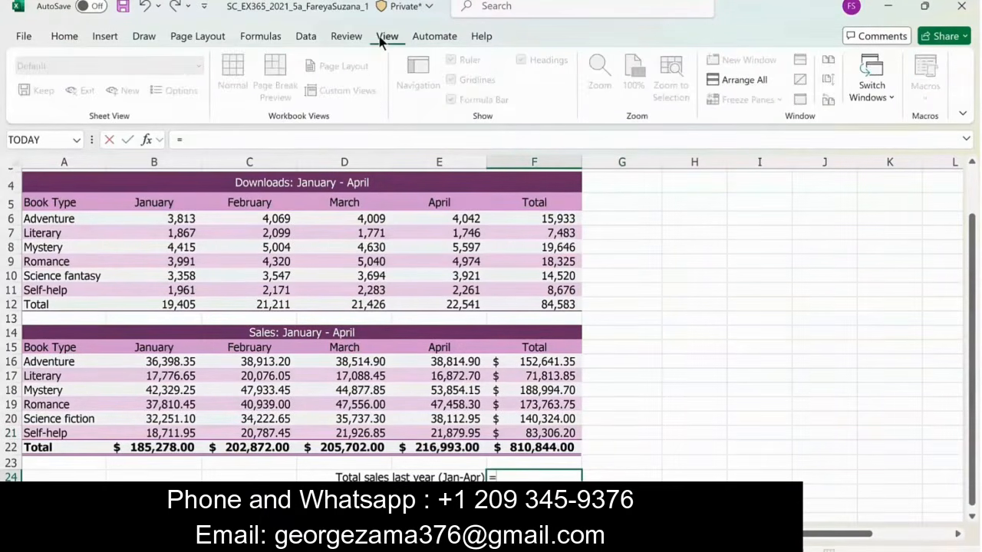
{"action": "left_click", "coordinate": [878, 98]}
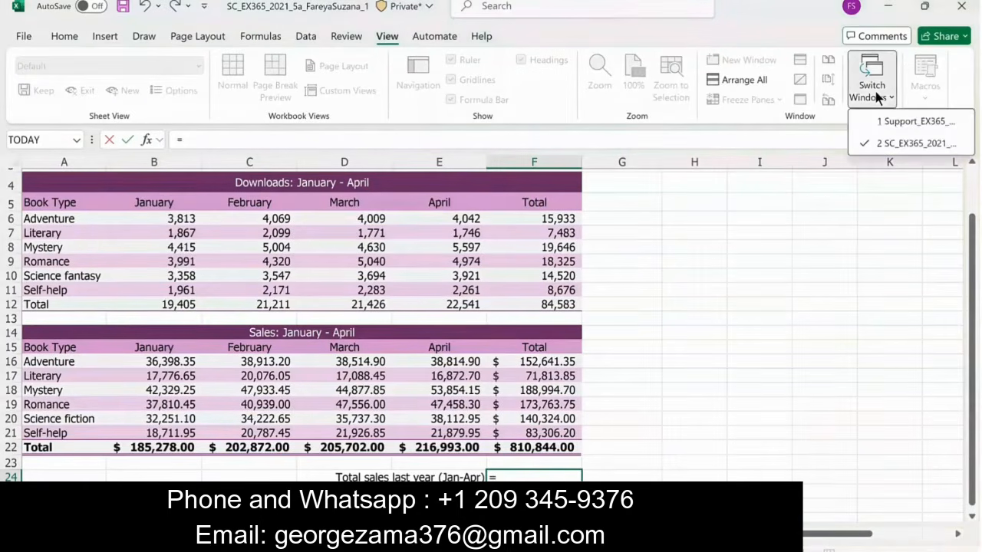
{"action": "left_click", "coordinate": [906, 123]}
{"action": "left_click", "coordinate": [531, 500]}
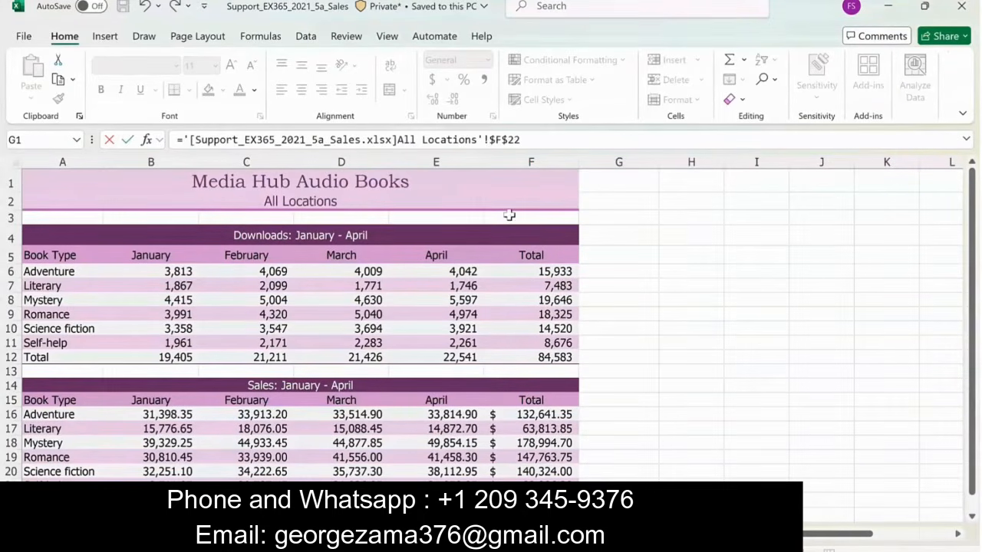
{"action": "key", "text": "Return"}
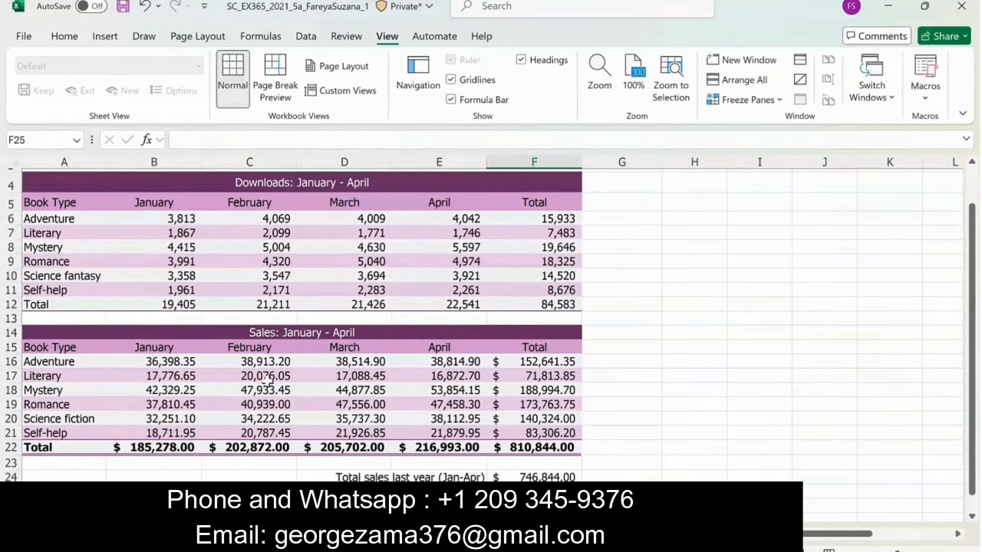
- Insert a 3-D pie chart from the book types in A16:A21 and the sales totals in F16:F21
{"action": "left_click", "coordinate": [43, 363]}
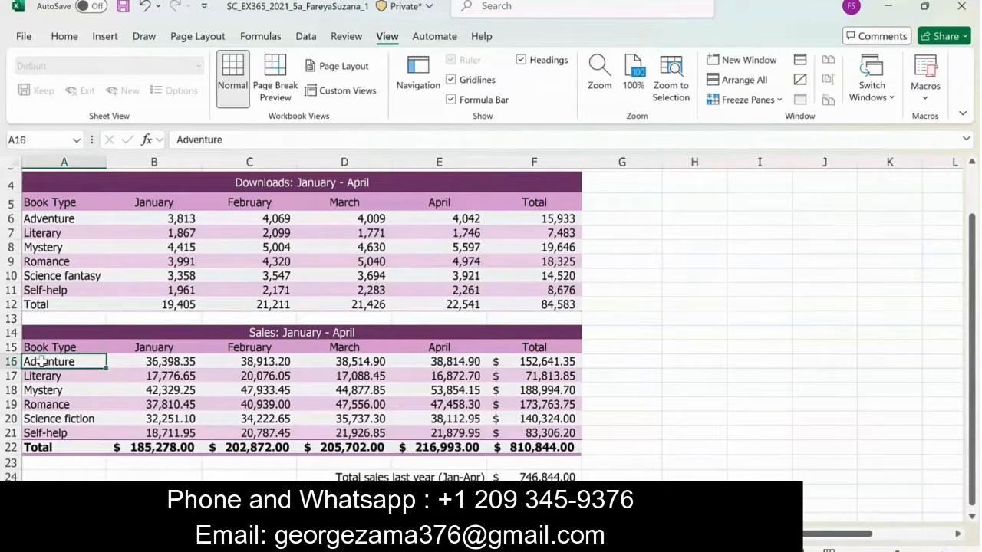
{"action": "left_click_drag", "start_coordinate": [42, 364], "coordinate": [48, 432]}
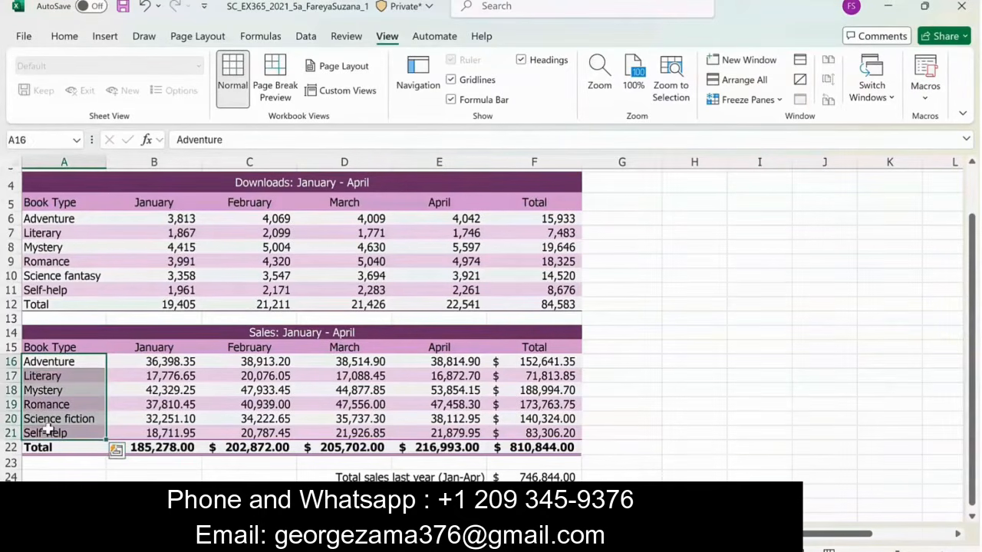
{"action": "left_click_drag", "start_coordinate": [539, 358], "coordinate": [532, 430], "text": "ctrl"}
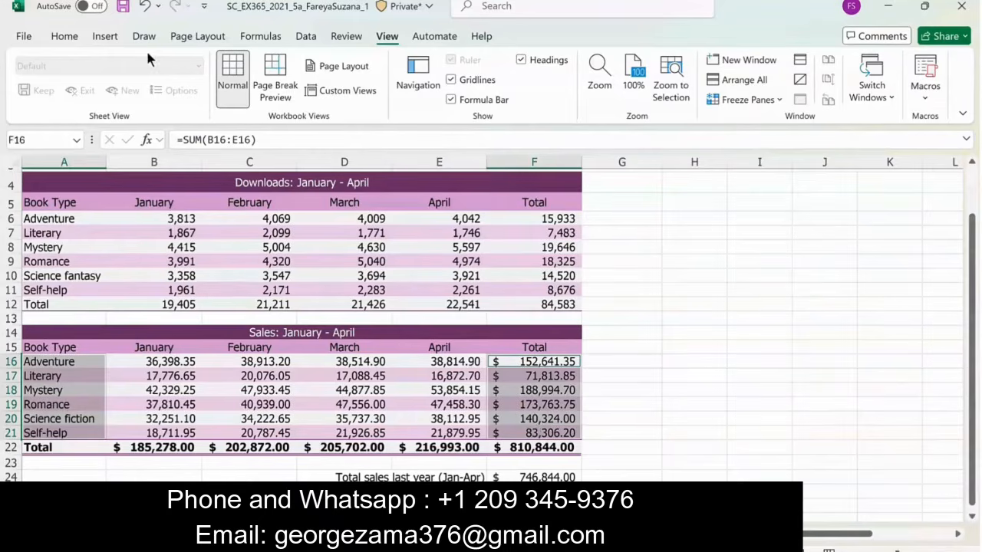
{"action": "left_click", "coordinate": [112, 36]}
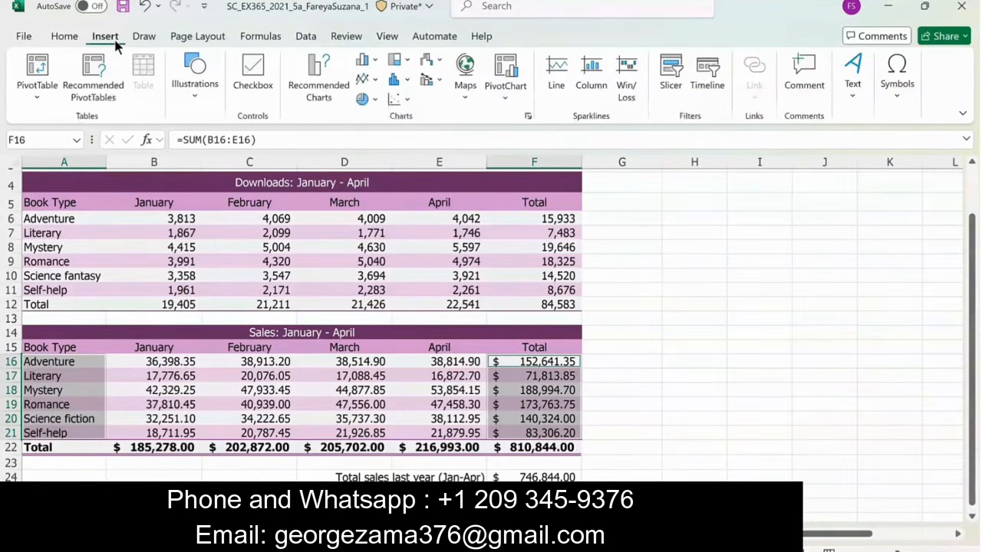
{"action": "left_click", "coordinate": [371, 100]}
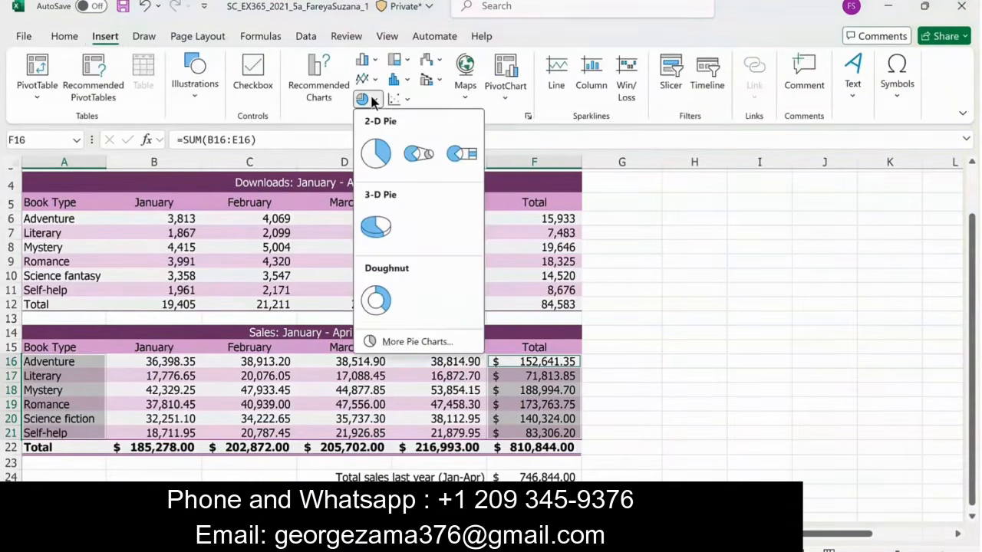
{"action": "left_click", "coordinate": [376, 225]}
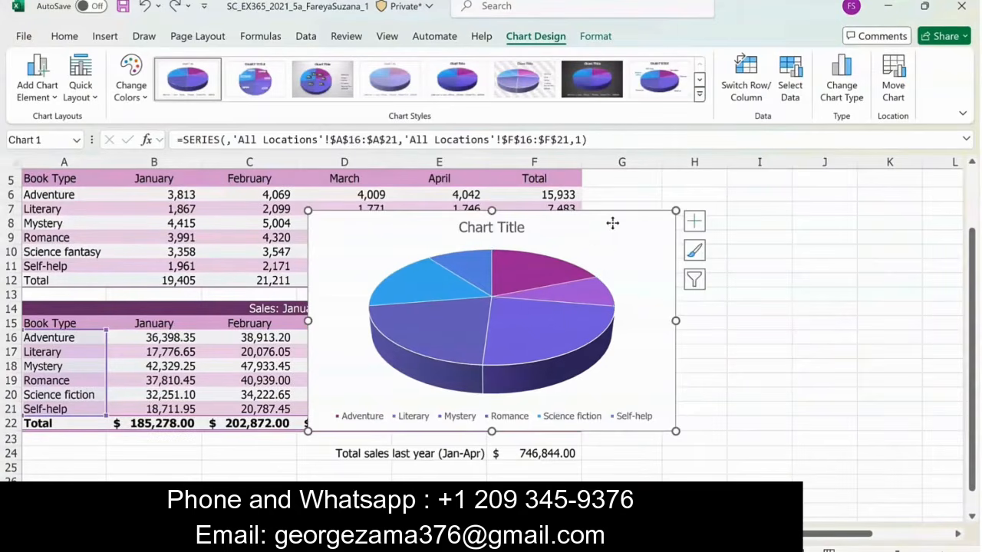
- Move the pie chart below the sales table and resize it to cover the range B25:F40
{"action": "left_click_drag", "start_coordinate": [612, 222], "coordinate": [411, 473]}
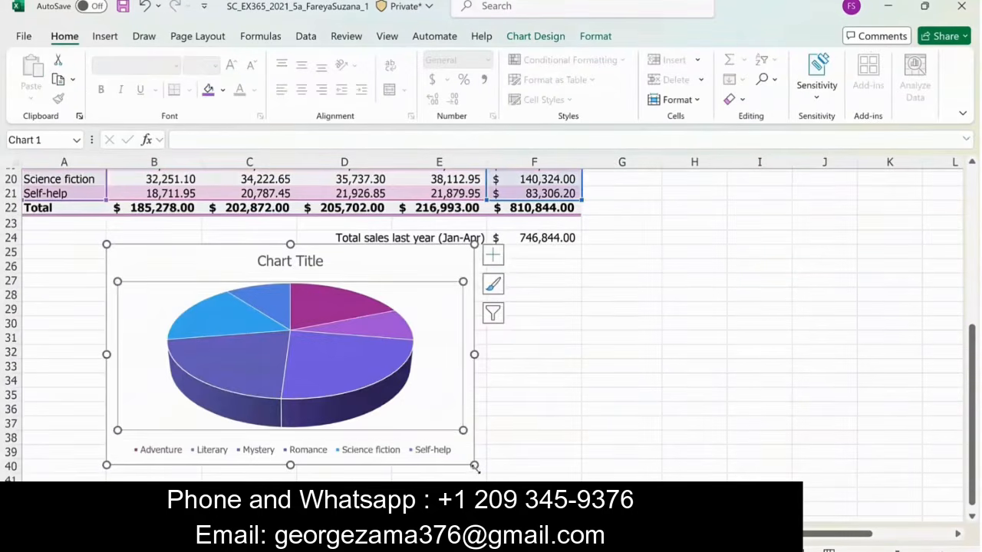
{"action": "left_click_drag", "start_coordinate": [474, 466], "coordinate": [582, 473]}
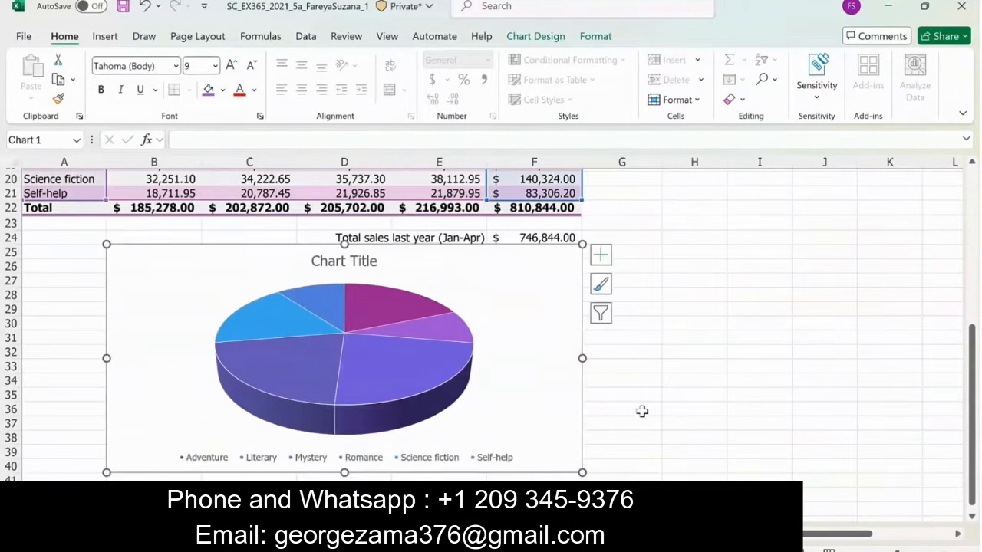
{"action": "left_click", "coordinate": [631, 465]}
- Change the pie chart's title to Total Sales
{"action": "double_click", "coordinate": [346, 262]}
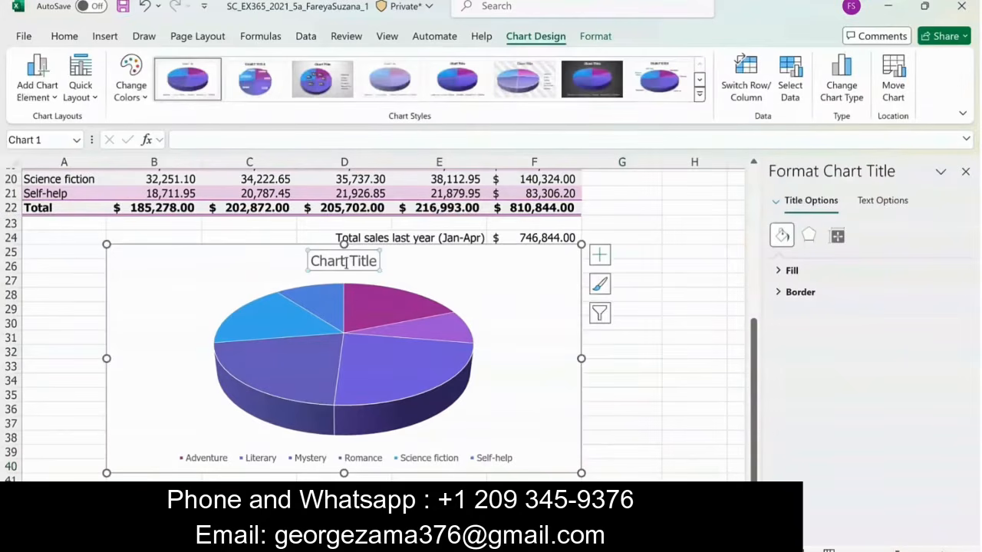
{"action": "key", "text": "ctrl+a"}
{"action": "type", "text": "To"}
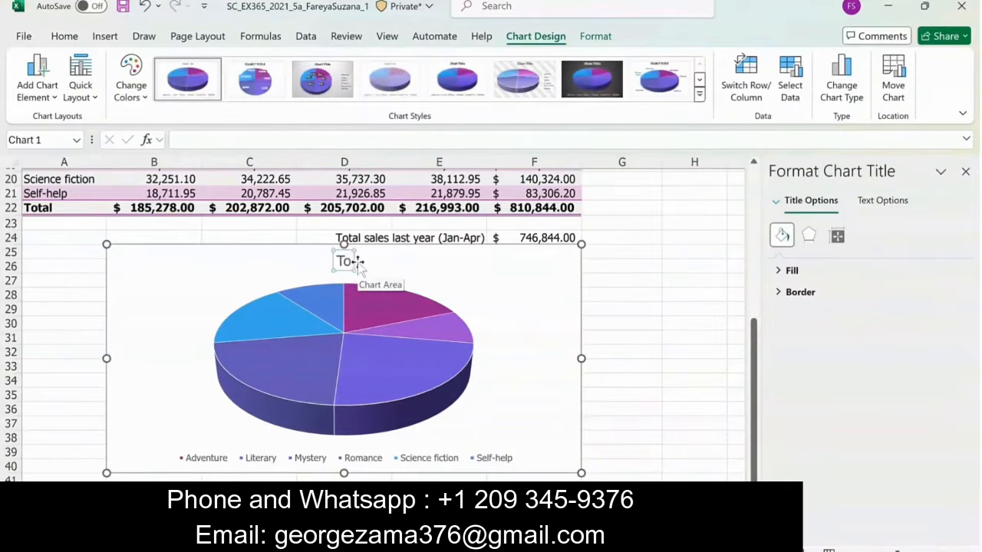
{"action": "type", "text": "tal Sales"}
{"action": "left_click", "coordinate": [622, 350]}
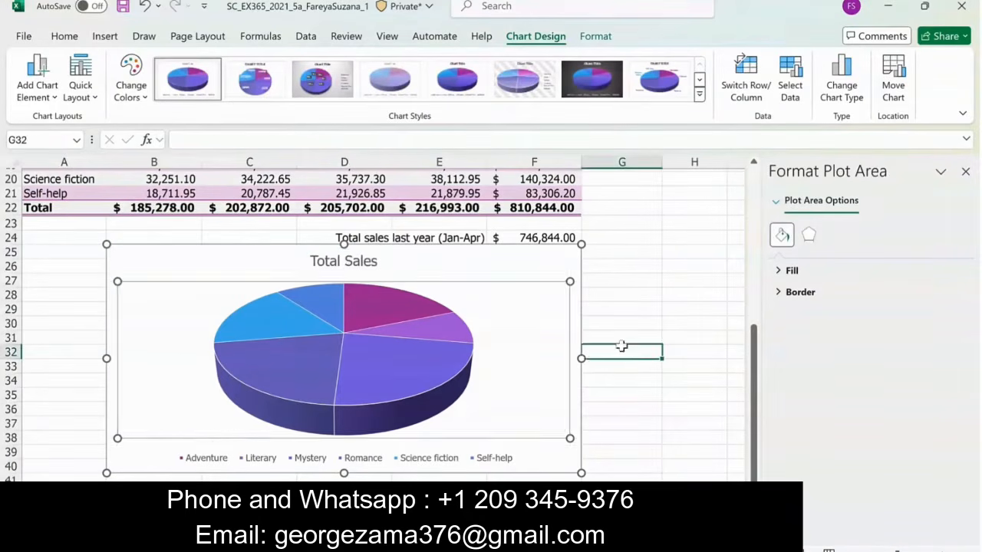
- Add Outside End data labels to the pie chart showing category name and percentage, without values or leader lines
{"action": "left_click", "coordinate": [577, 323]}
{"action": "left_click", "coordinate": [599, 255]}
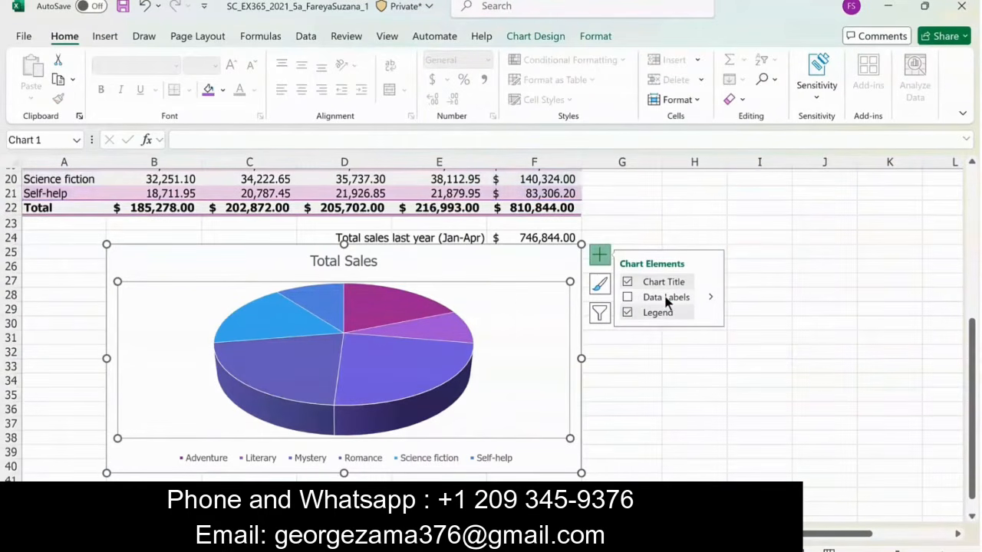
{"action": "left_click", "coordinate": [710, 298]}
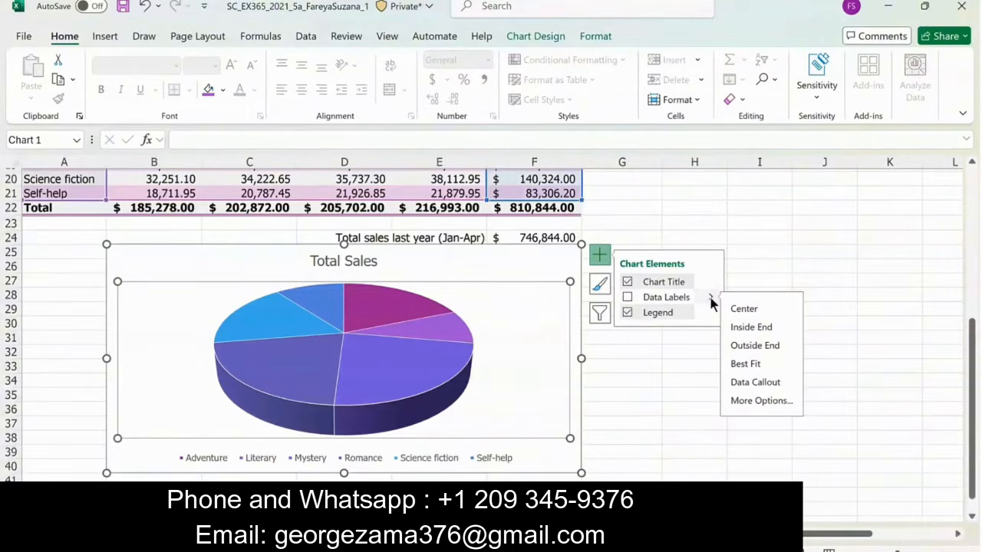
{"action": "left_click", "coordinate": [771, 346]}
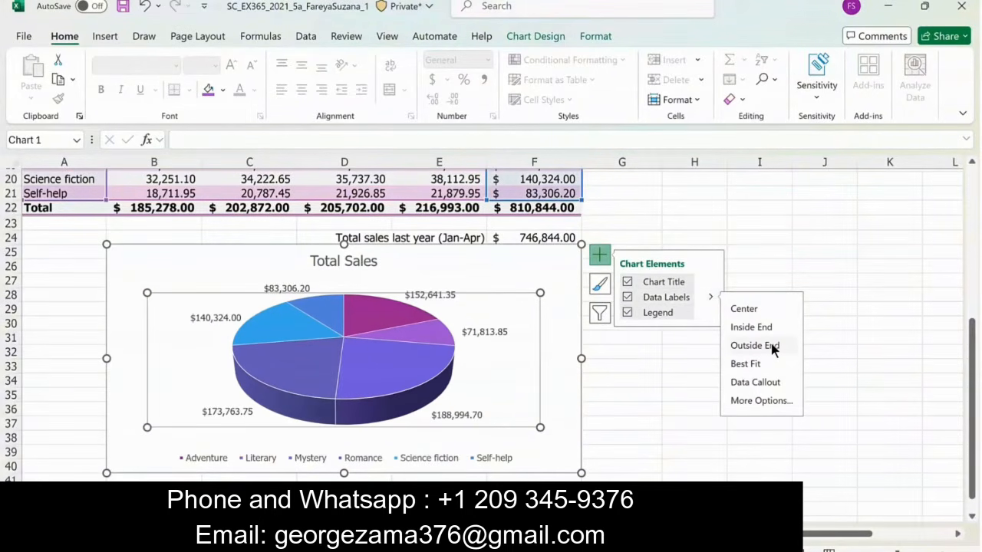
{"action": "left_click", "coordinate": [752, 402]}
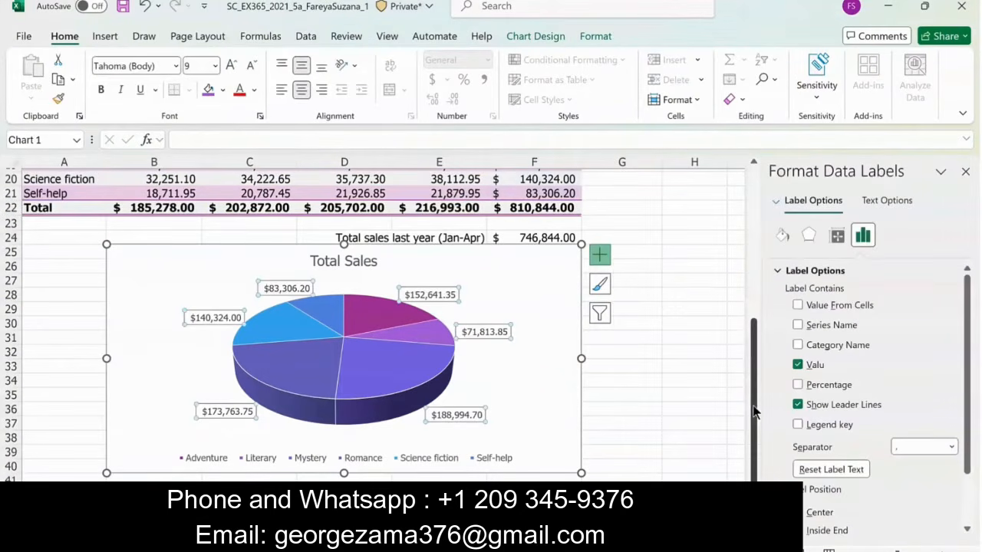
{"action": "left_click", "coordinate": [798, 345]}
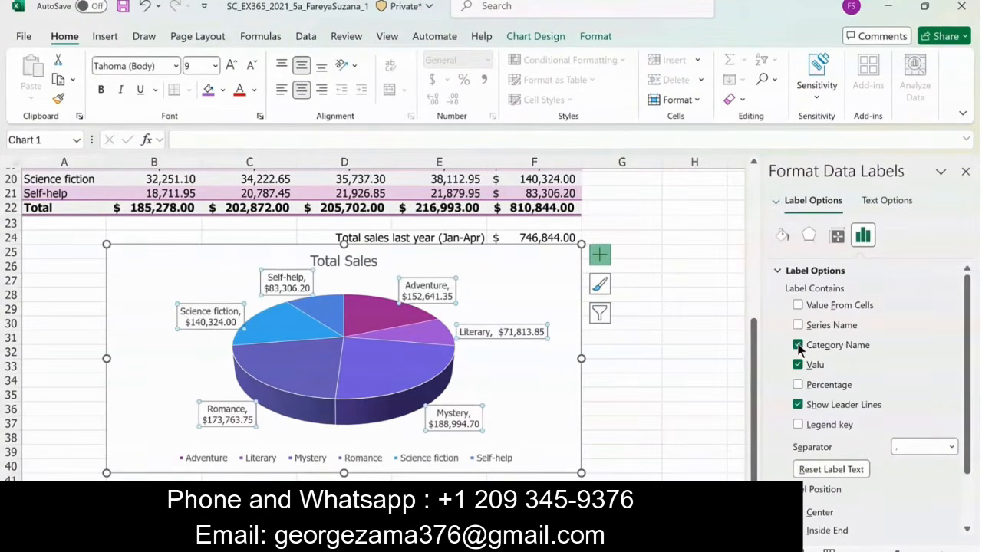
{"action": "left_click", "coordinate": [798, 365]}
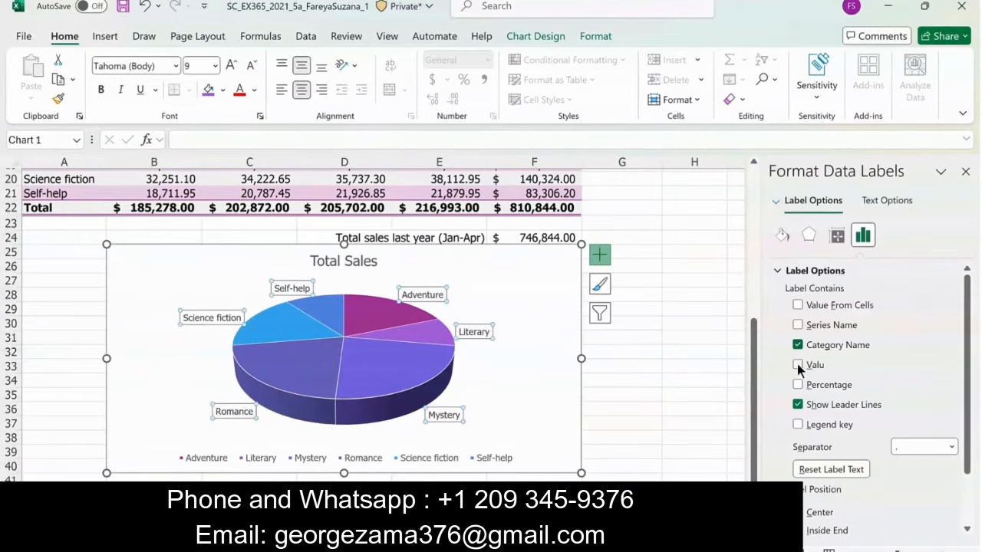
{"action": "left_click", "coordinate": [798, 404]}
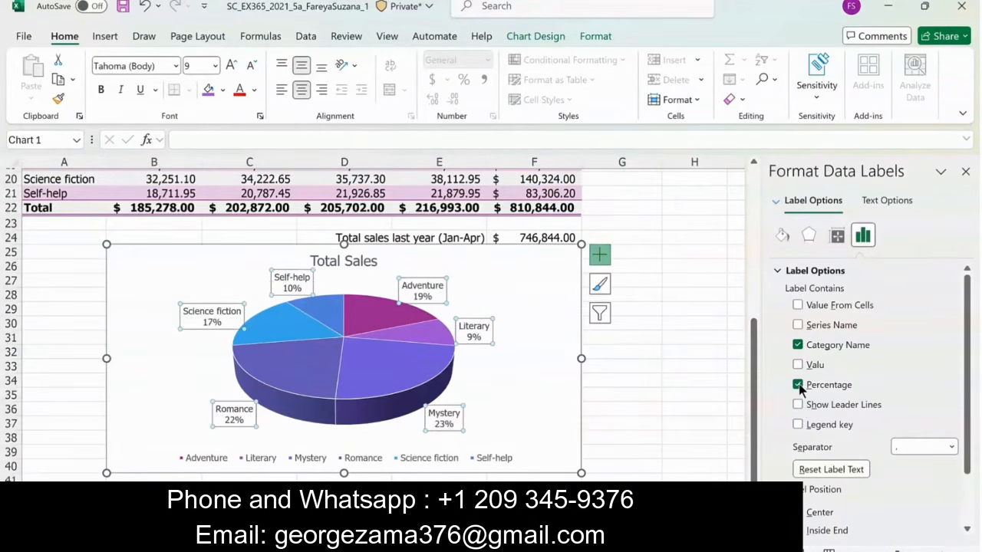
- Format the pie chart's data labels with the Percentage number format and 1 decimal place, and close the formatting options
{"action": "left_click", "coordinate": [777, 271]}
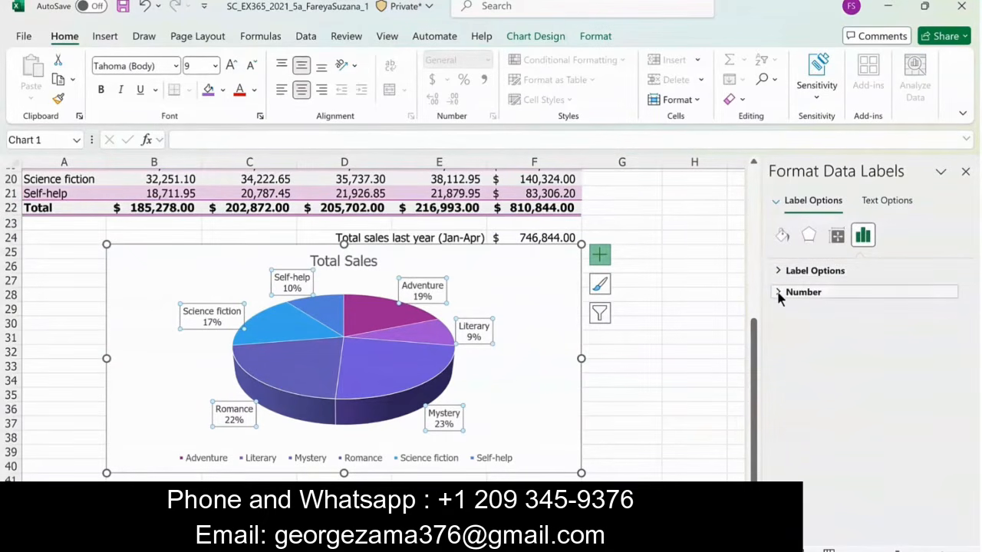
{"action": "left_click", "coordinate": [779, 294]}
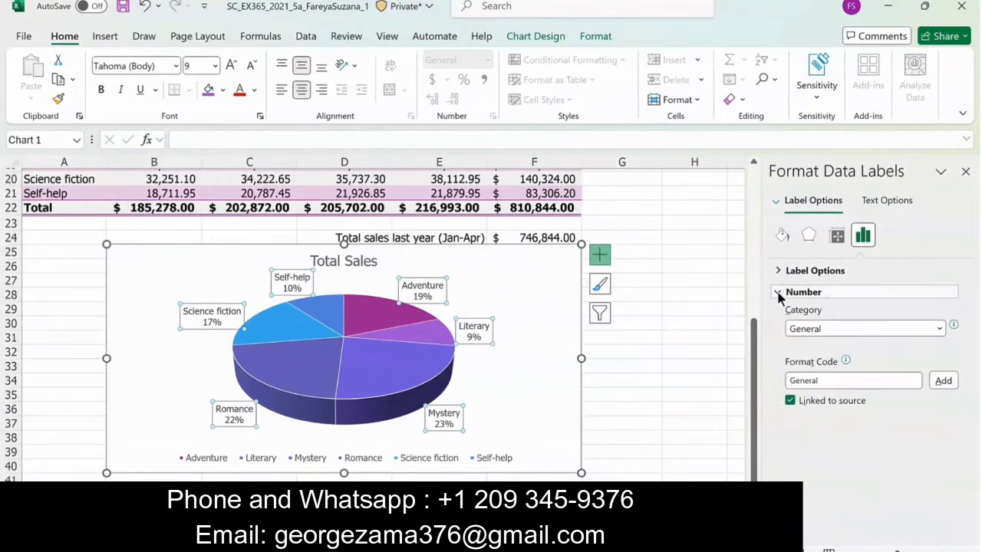
{"action": "left_click", "coordinate": [937, 327]}
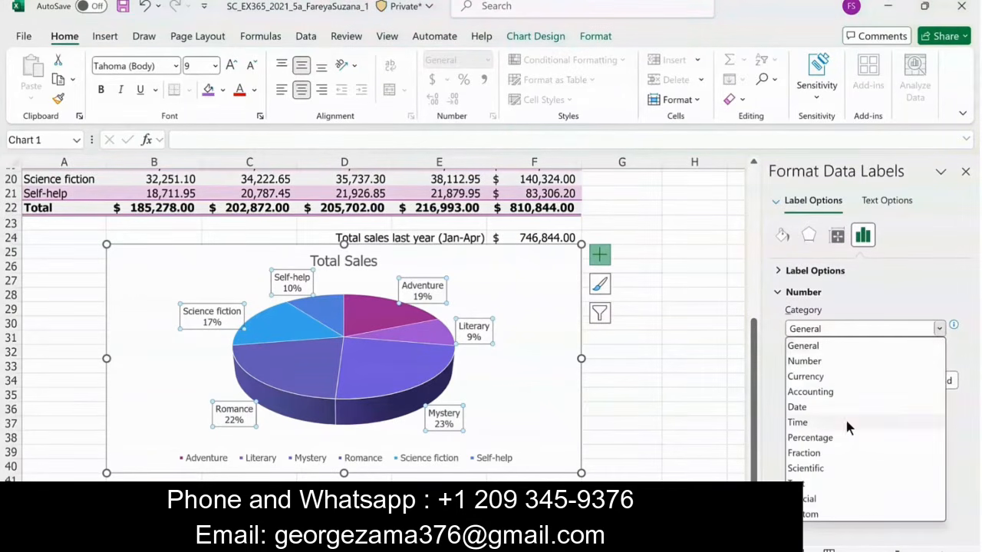
{"action": "left_click", "coordinate": [822, 440]}
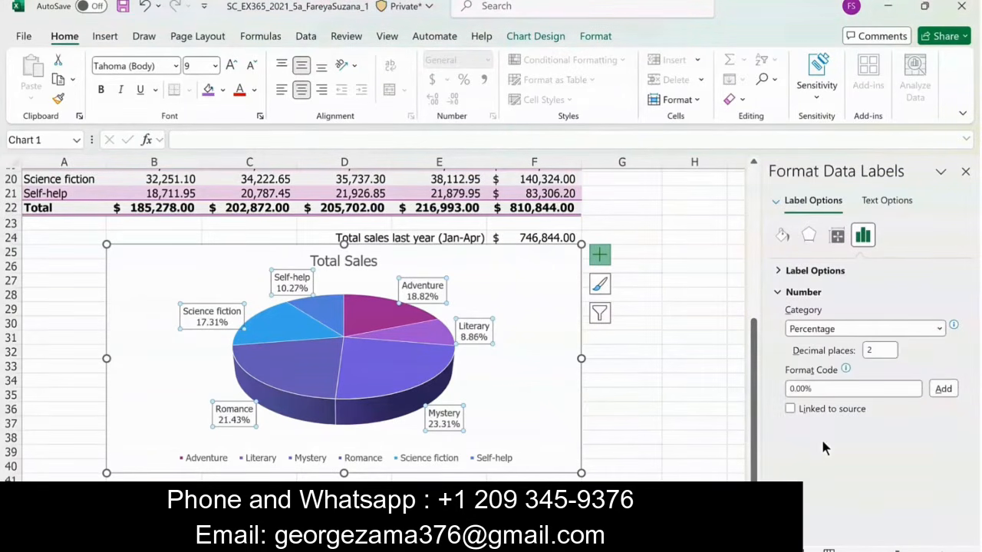
{"action": "double_click", "coordinate": [874, 351]}
{"action": "key", "text": "BackSpace"}
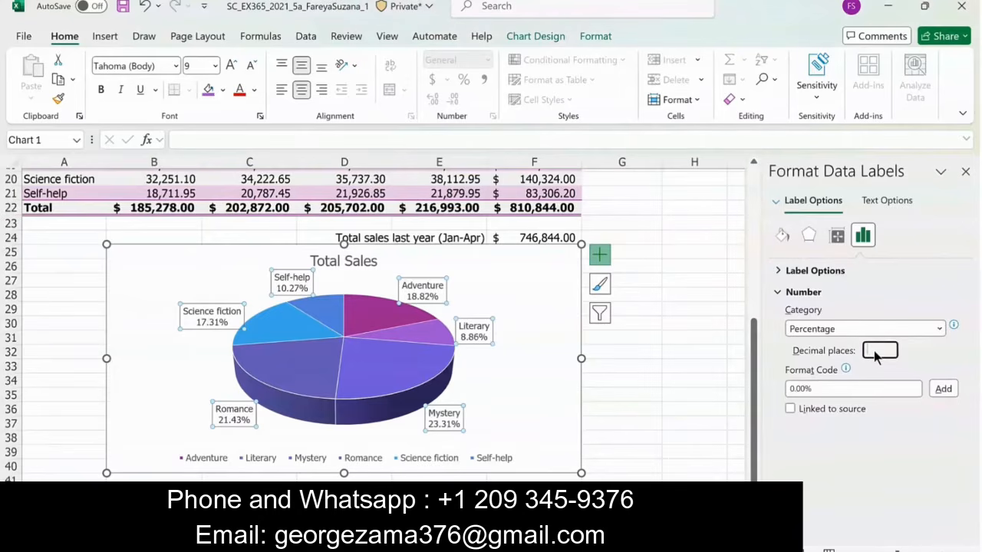
{"action": "type", "text": "1"}
{"action": "left_click", "coordinate": [965, 171]}
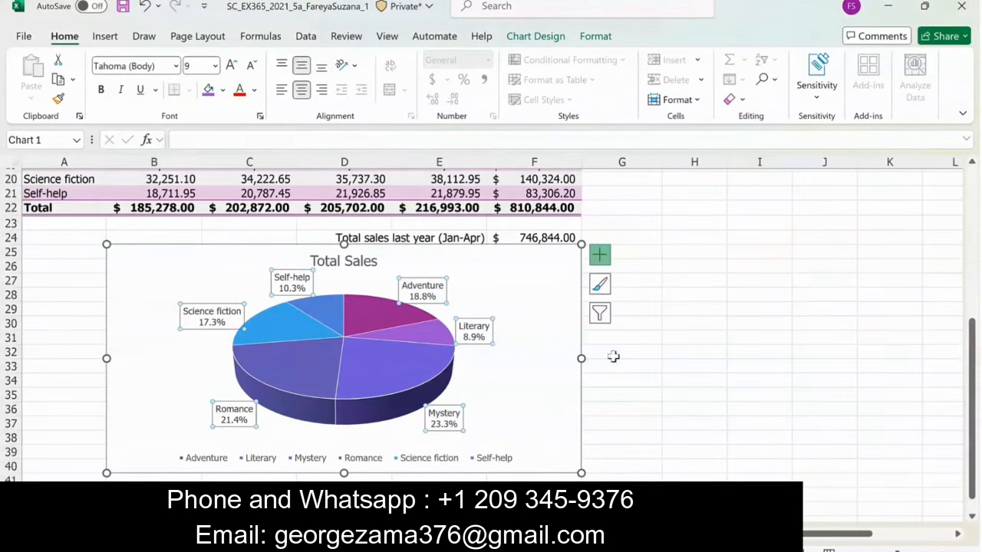
- Explode only the Mystery slice of the pie chart by 8% and close the formatting options
{"action": "left_click", "coordinate": [376, 369]}
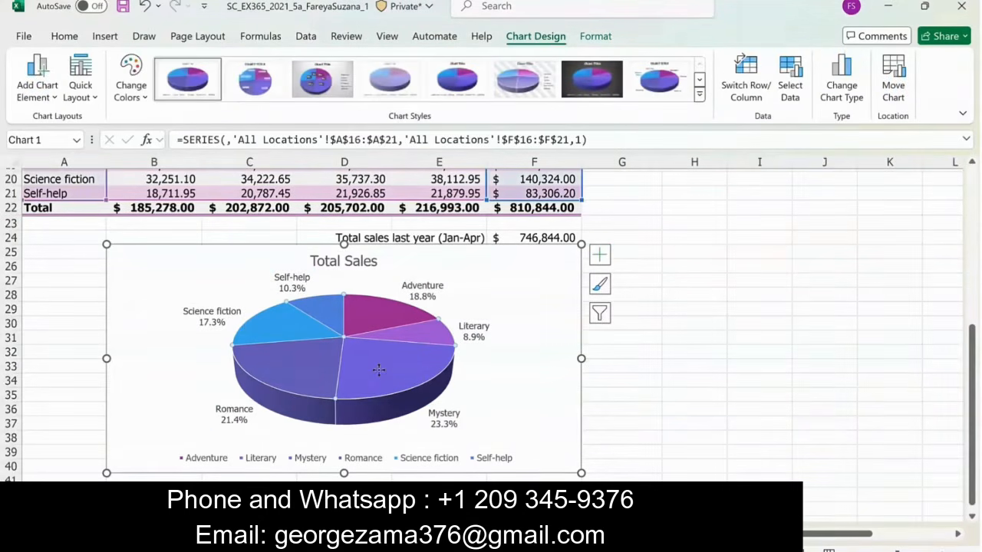
{"action": "left_click", "coordinate": [378, 368]}
{"action": "right_click", "coordinate": [379, 370]}
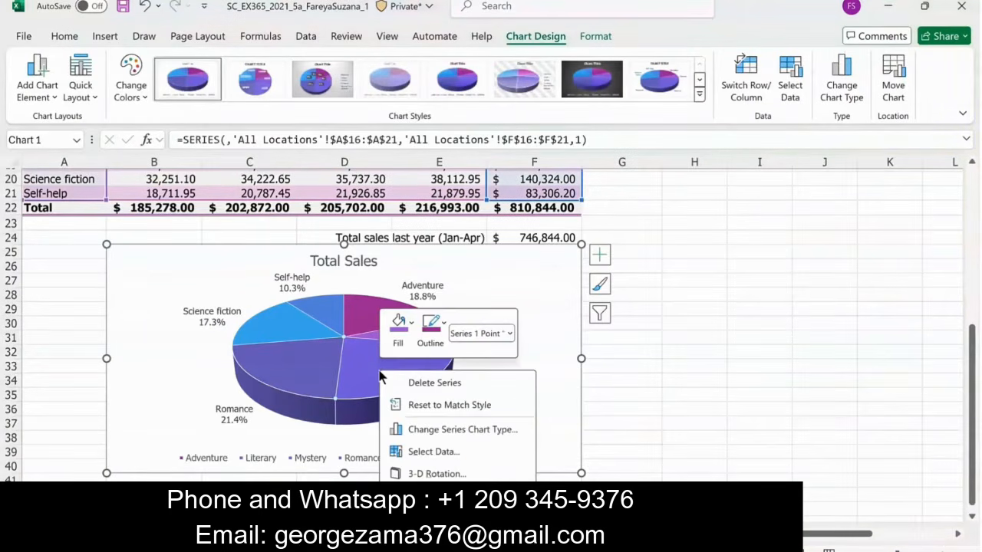
{"action": "key", "text": "Escape"}
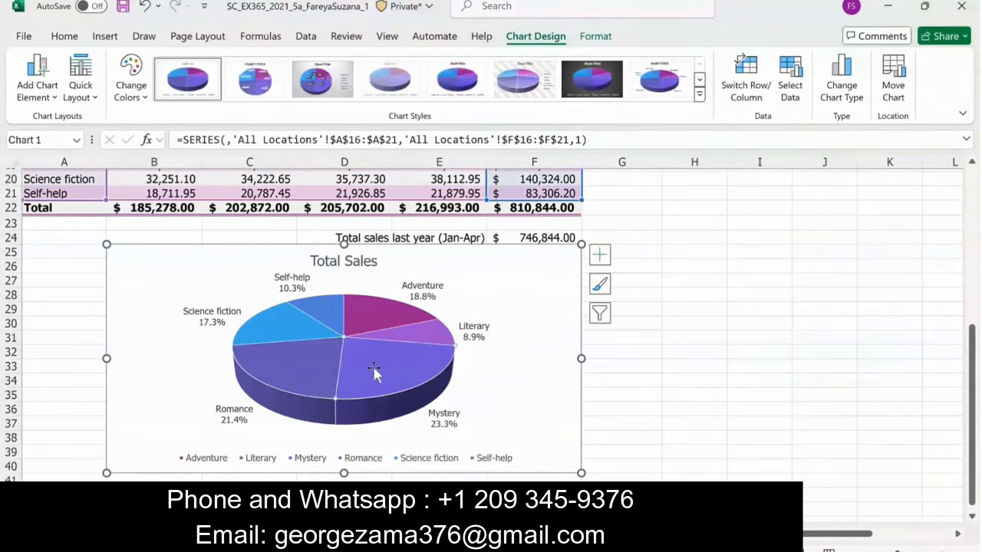
{"action": "double_click", "coordinate": [414, 364]}
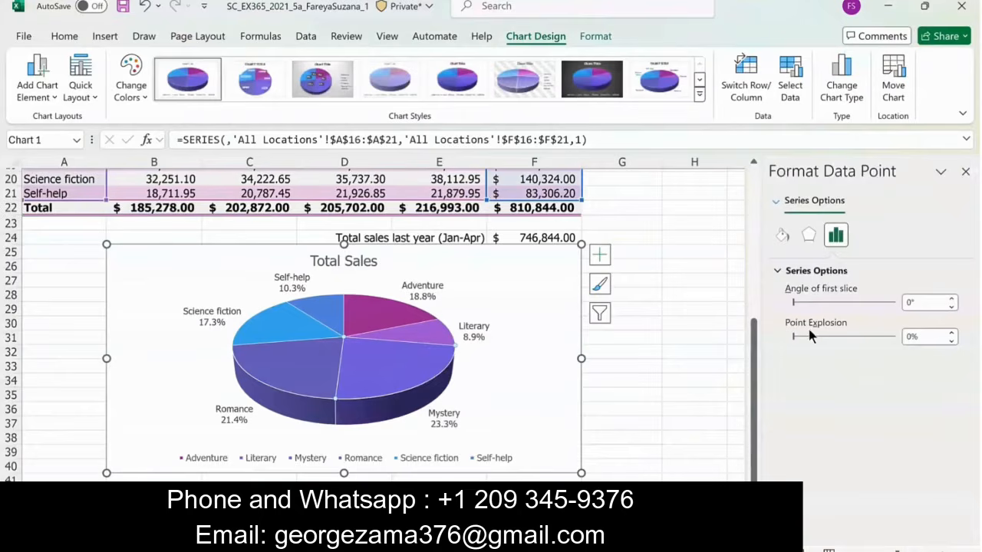
{"action": "left_click", "coordinate": [951, 332]}
{"action": "left_click", "coordinate": [951, 332]}
{"action": "left_click", "coordinate": [951, 332]}
{"action": "left_click", "coordinate": [951, 332]}
{"action": "left_click", "coordinate": [952, 332]}
{"action": "left_click", "coordinate": [952, 332]}
{"action": "left_click", "coordinate": [951, 332]}
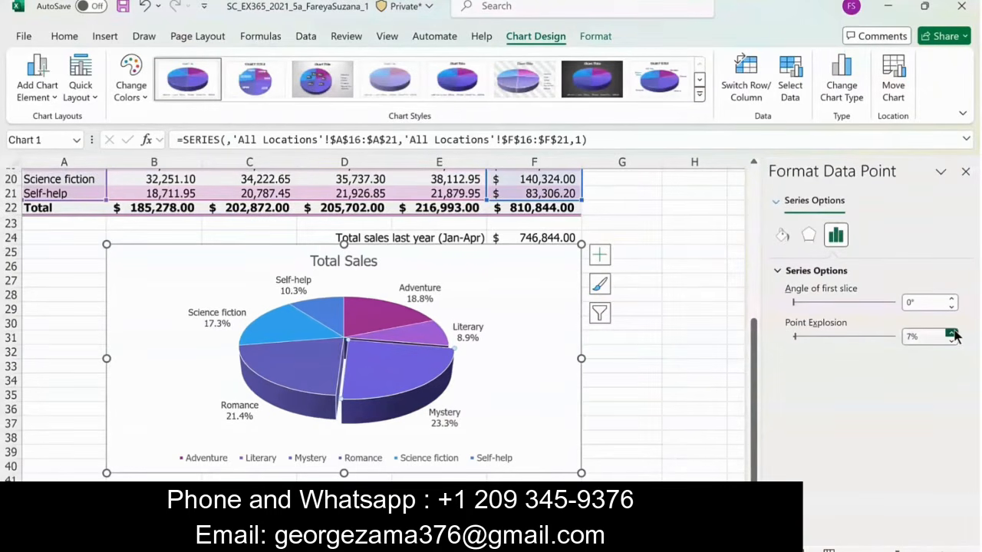
{"action": "left_click", "coordinate": [951, 332]}
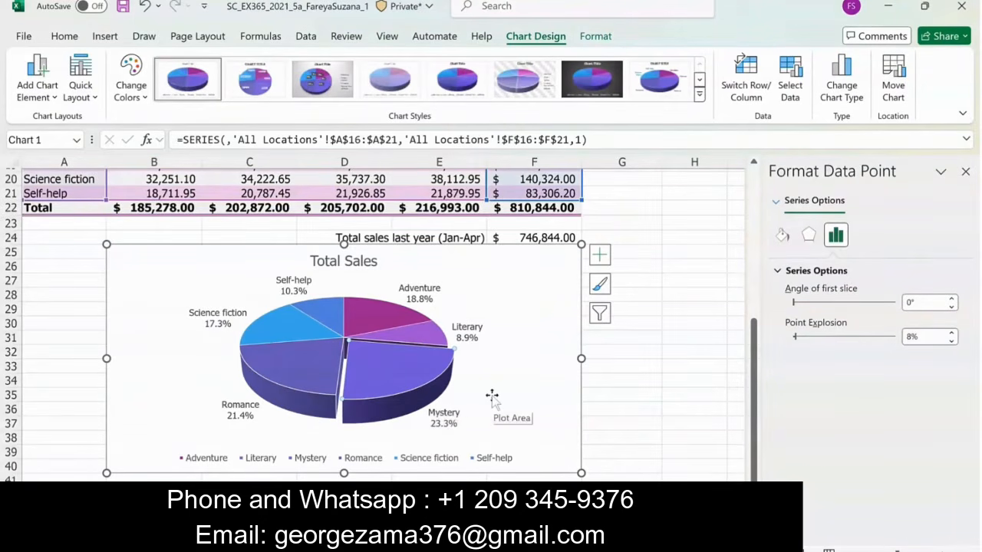
{"action": "left_click", "coordinate": [965, 172]}
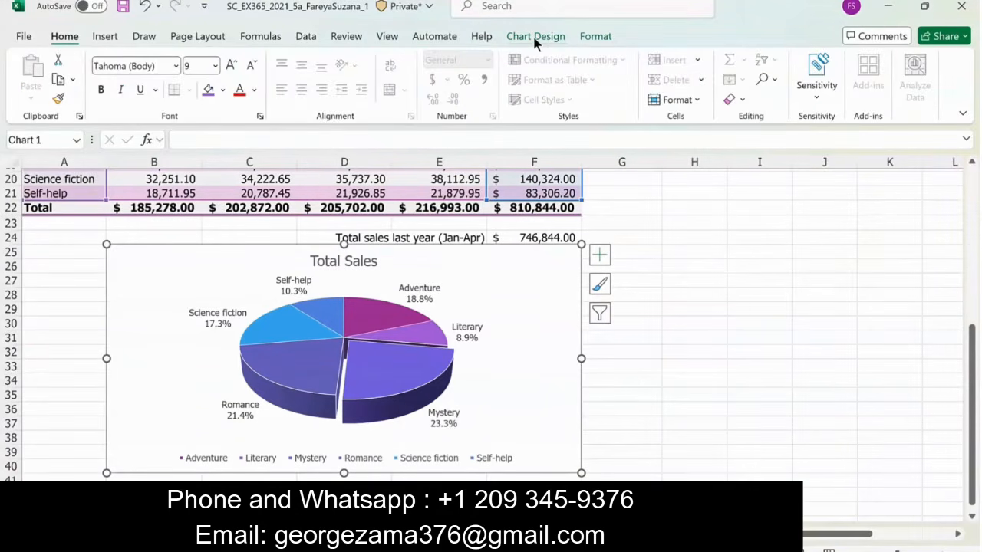
- Remove the legend from the Total Sales pie chart and deselect the chart
{"action": "left_click", "coordinate": [535, 38]}
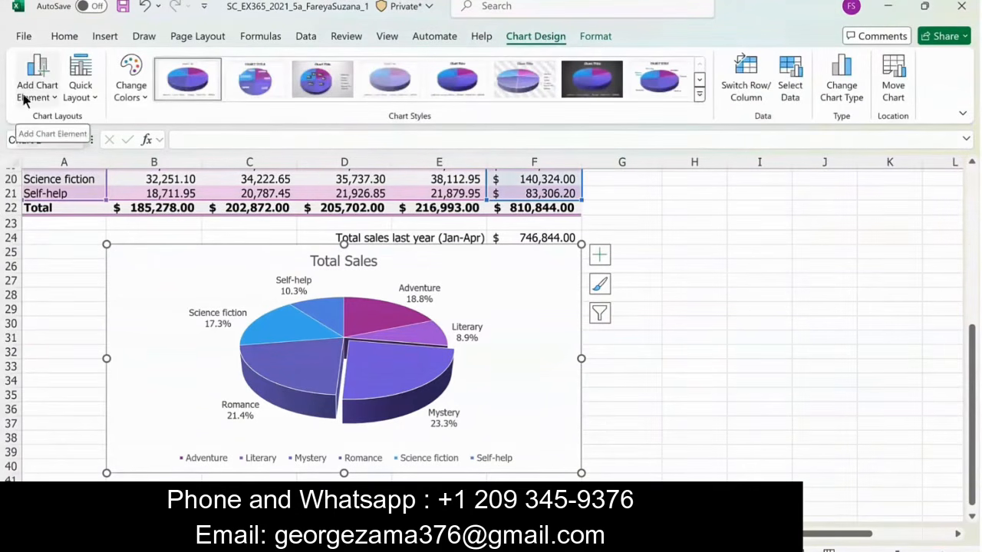
{"action": "left_click", "coordinate": [46, 104]}
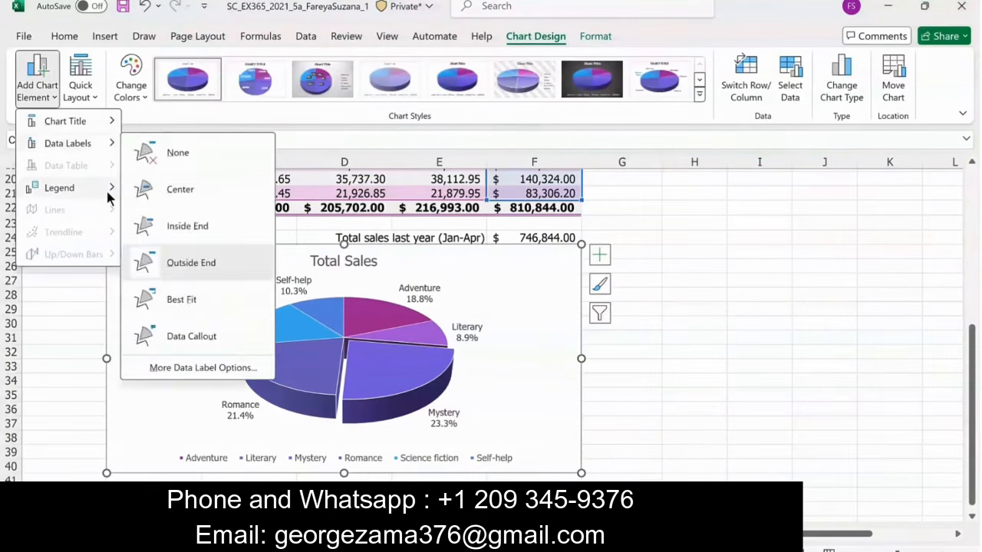
{"action": "mouse_move", "coordinate": [109, 198]}
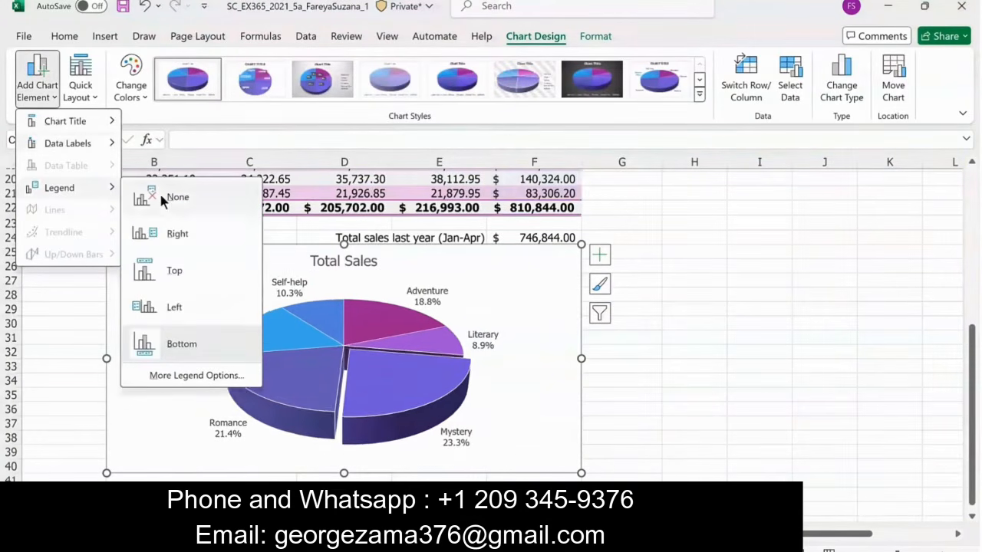
{"action": "left_click", "coordinate": [159, 192]}
{"action": "left_click", "coordinate": [720, 307]}
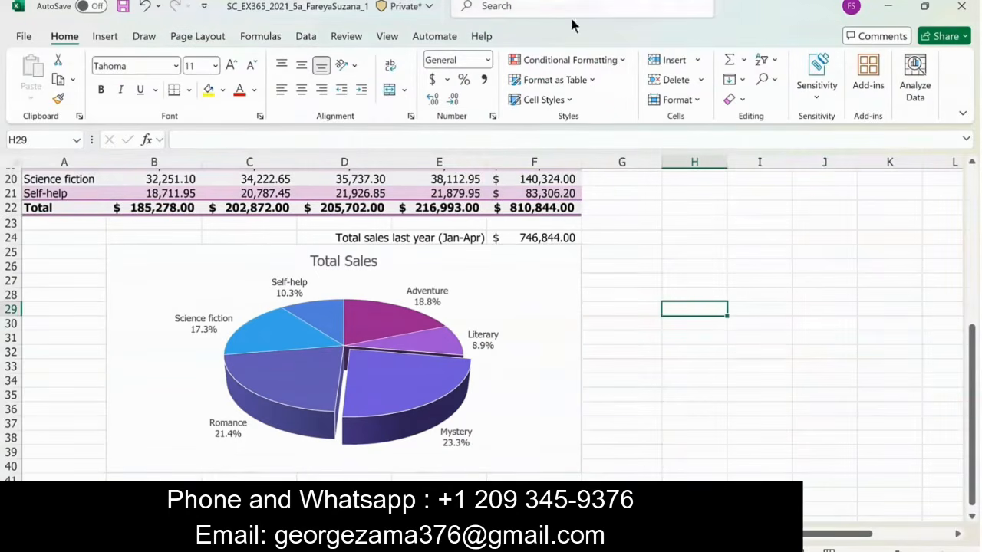
- Set custom page margins of 0.25 for both the top and bottom of the sheet
{"action": "left_click", "coordinate": [207, 36]}
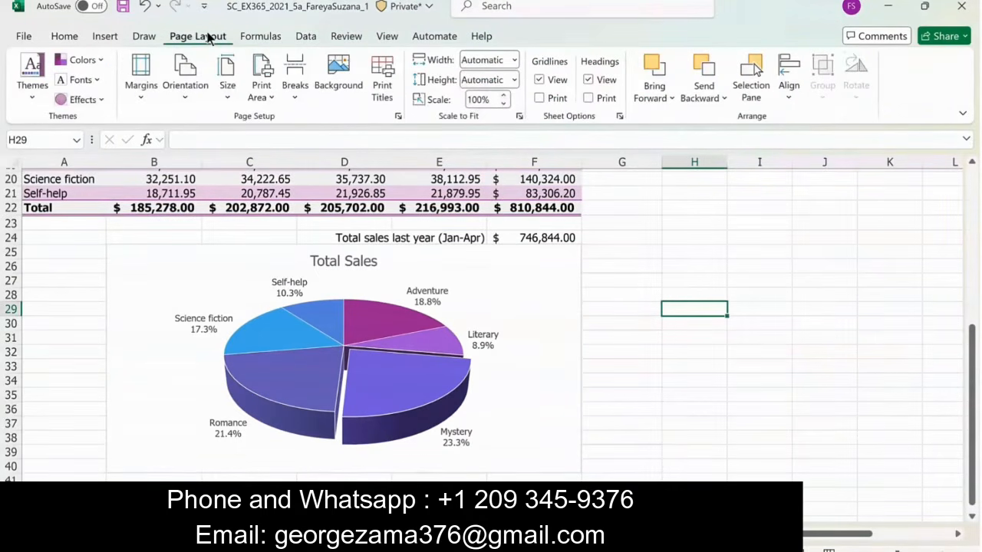
{"action": "left_click", "coordinate": [135, 89]}
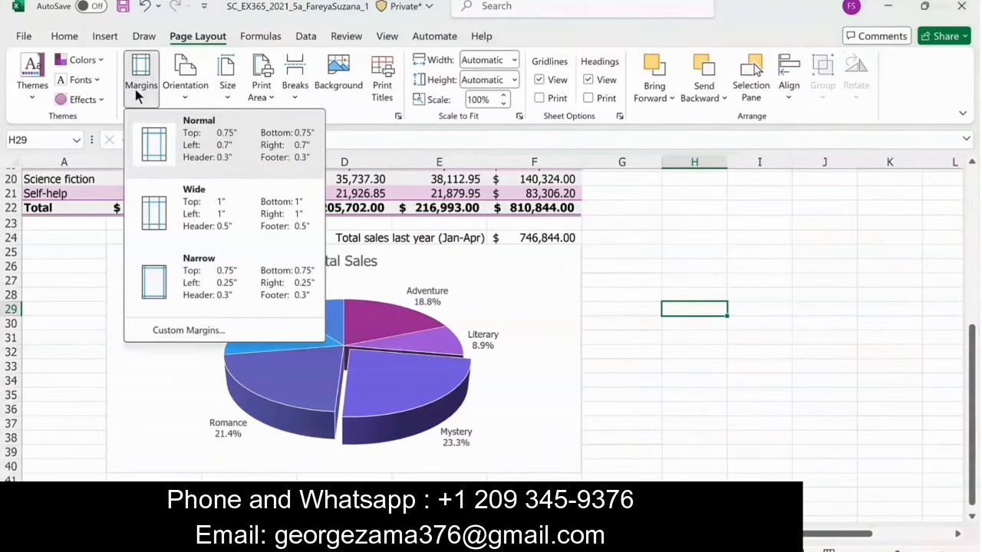
{"action": "left_click", "coordinate": [166, 330]}
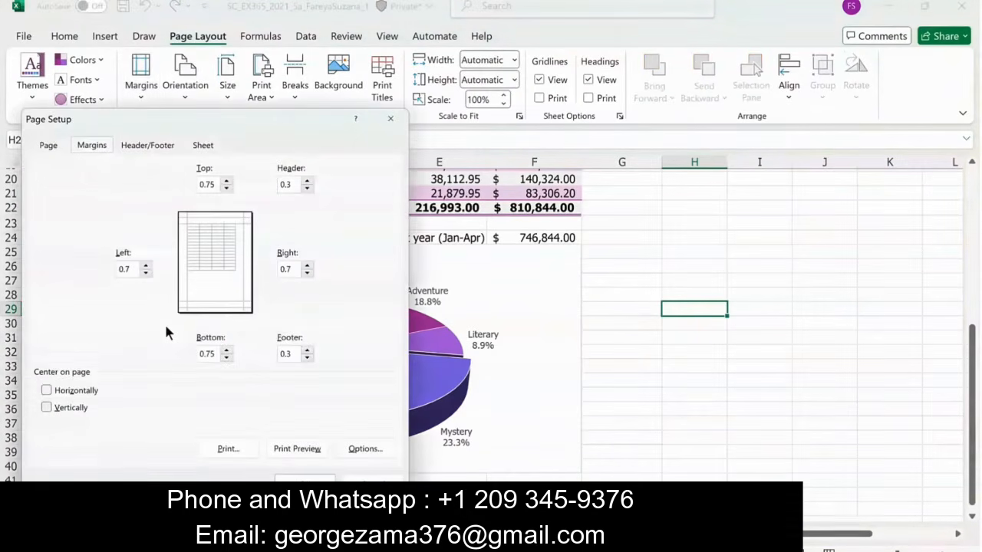
{"action": "left_click", "coordinate": [215, 186]}
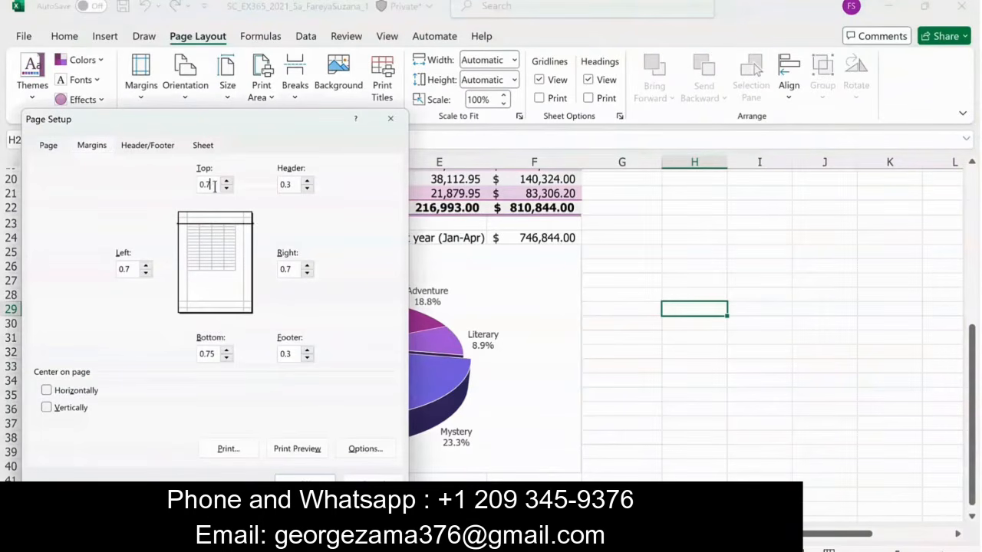
{"action": "key", "text": "BackSpace"}
{"action": "key", "text": "BackSpace"}
{"action": "type", "text": "25"}
{"action": "left_click", "coordinate": [214, 354]}
{"action": "key", "text": "BackSpace"}
{"action": "key", "text": "BackSpace"}
{"action": "type", "text": "25"}
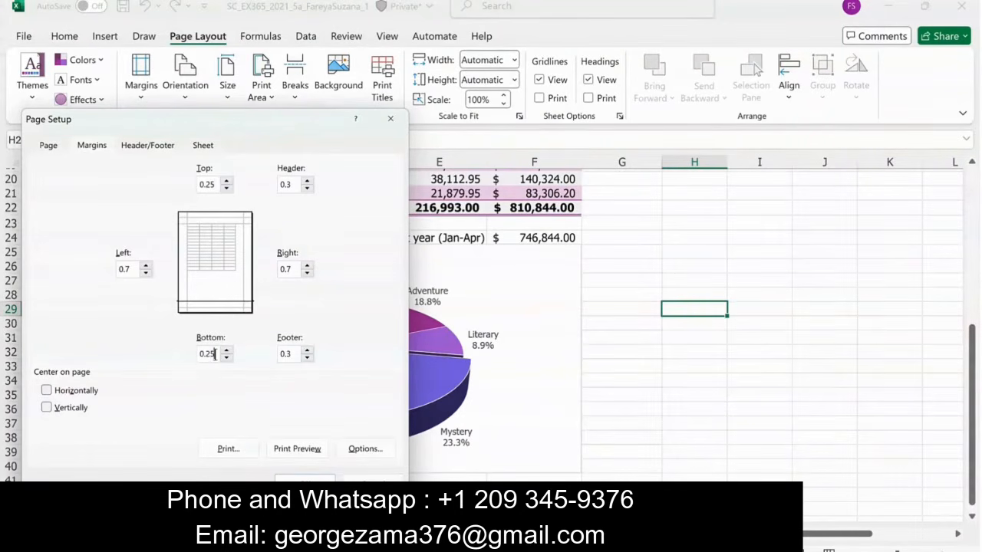
{"action": "left_click", "coordinate": [310, 483]}
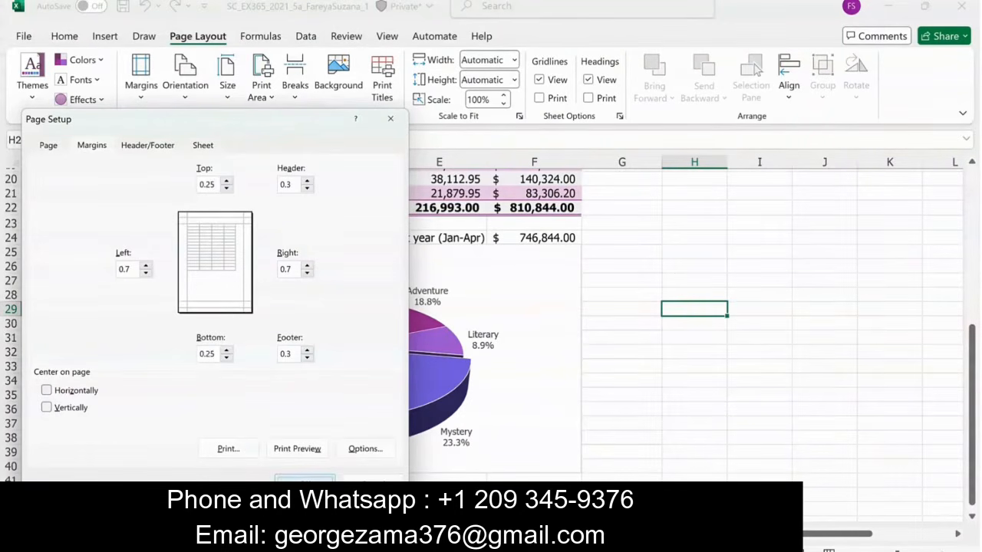
- Set the print area from the sheet title in A1 across columns A to F, covering both tables and the pie chart
{"action": "scroll", "coordinate": [311, 476], "scroll_direction": "up", "scroll_amount": 7}
{"action": "left_click", "coordinate": [44, 181]}
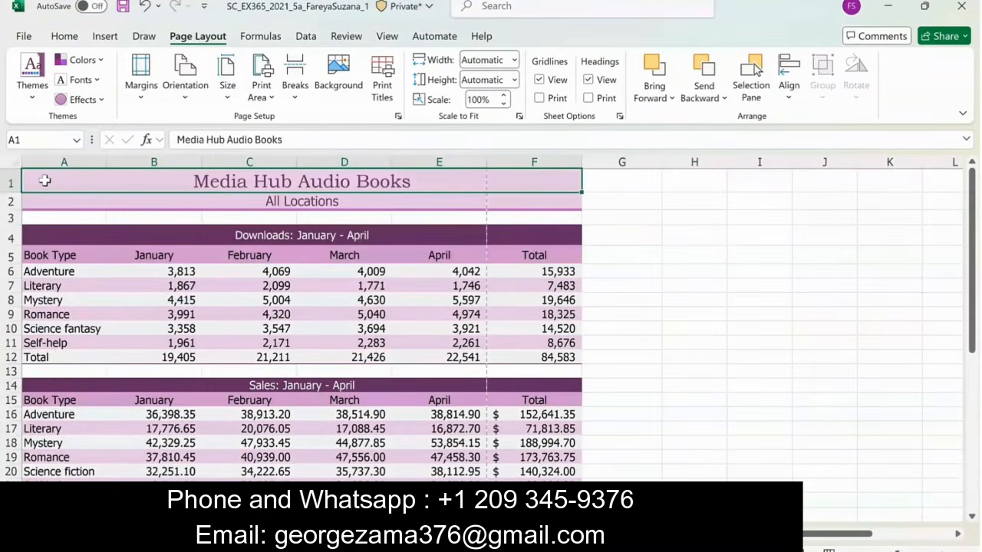
{"action": "left_click_drag", "start_coordinate": [44, 181], "coordinate": [537, 480]}
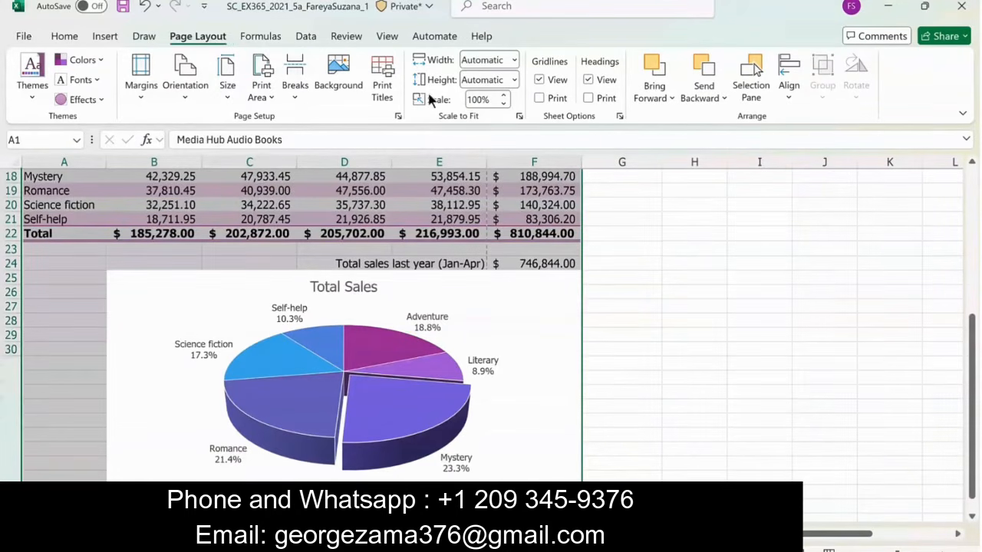
{"action": "left_click", "coordinate": [275, 99]}
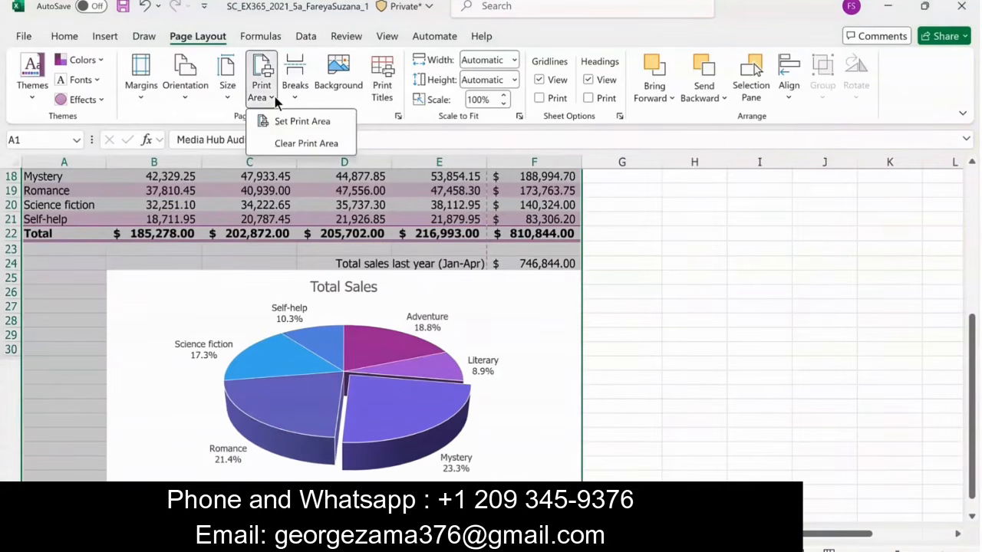
{"action": "left_click", "coordinate": [292, 123]}
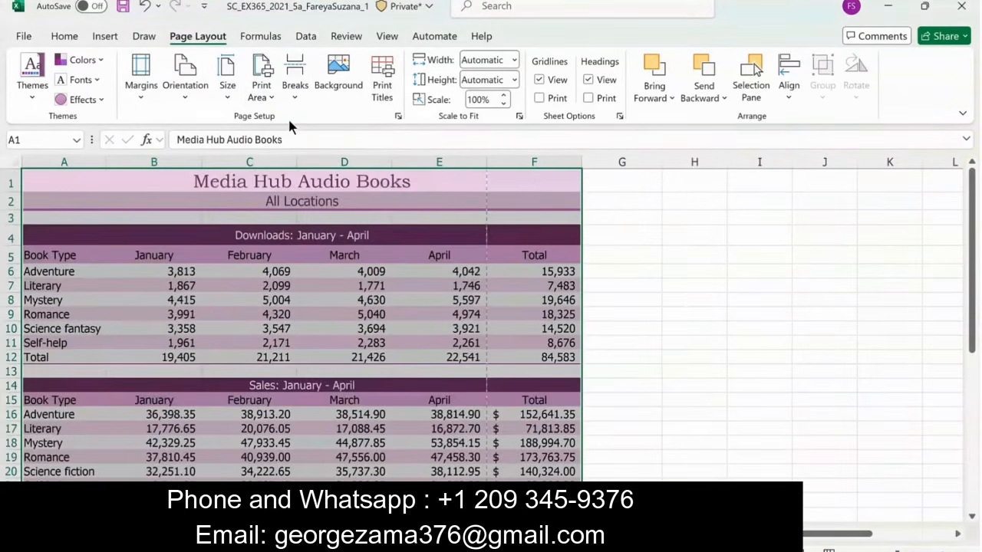
- In Page Layout view, add the sheet name footer All Locations, and return to Normal view
{"action": "left_click", "coordinate": [393, 40]}
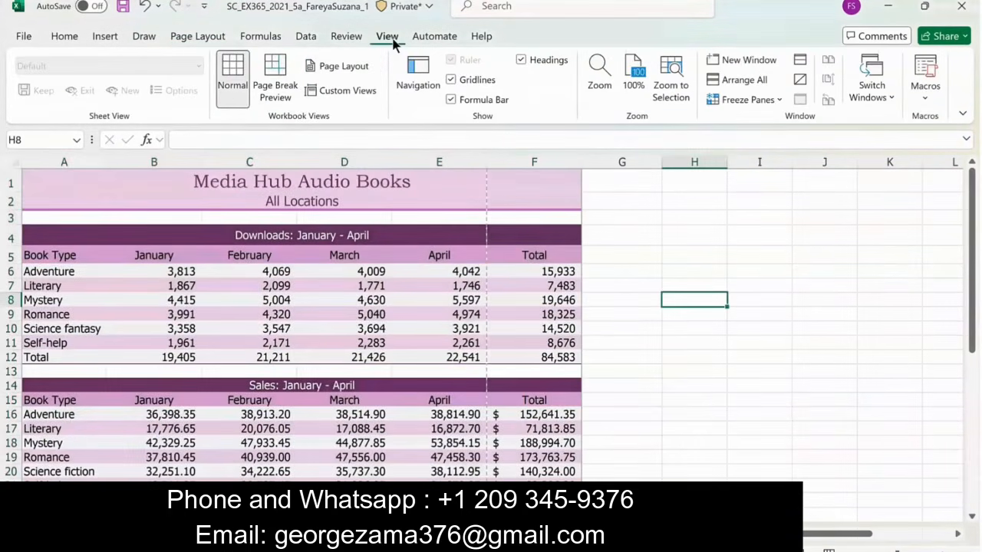
{"action": "left_click", "coordinate": [326, 65]}
{"action": "left_click", "coordinate": [103, 39]}
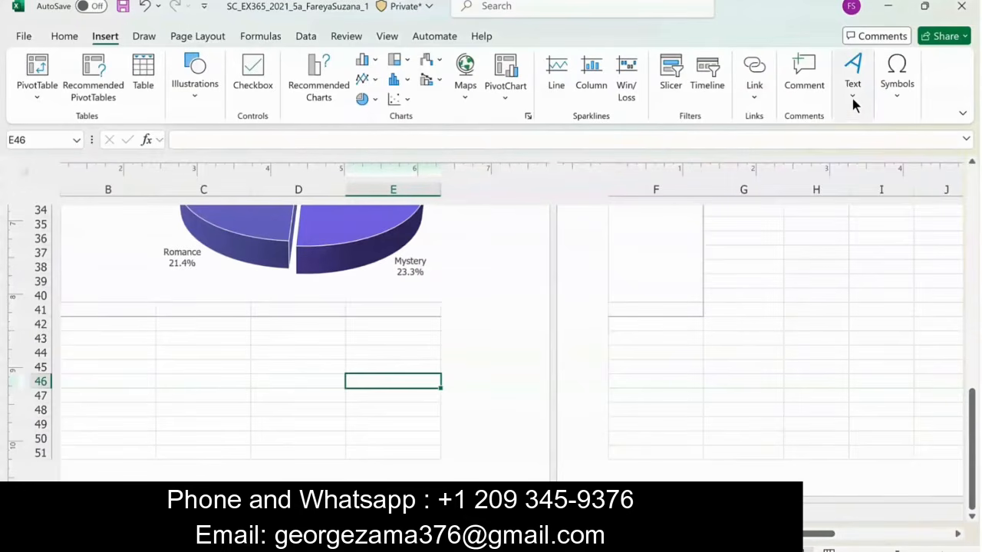
{"action": "left_click", "coordinate": [852, 98]}
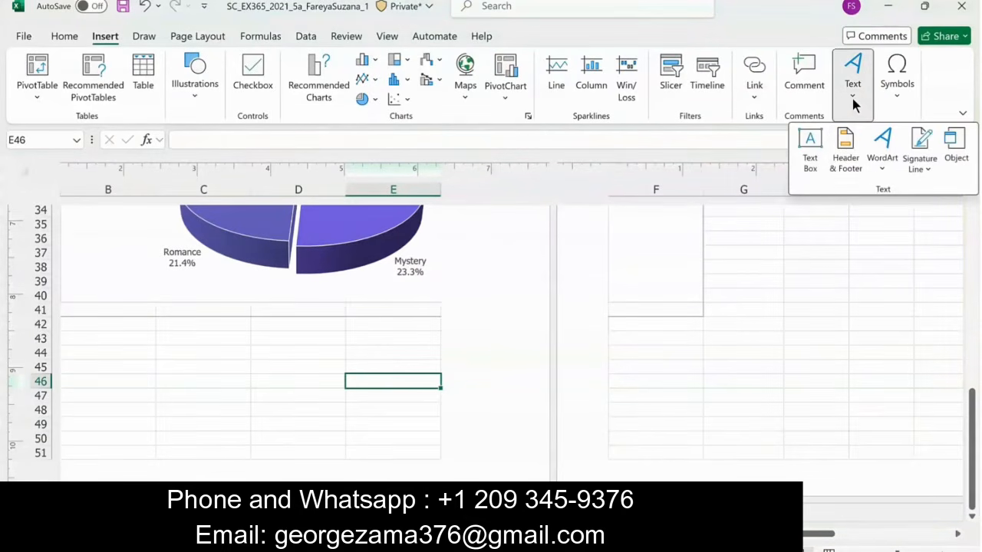
{"action": "left_click", "coordinate": [852, 152]}
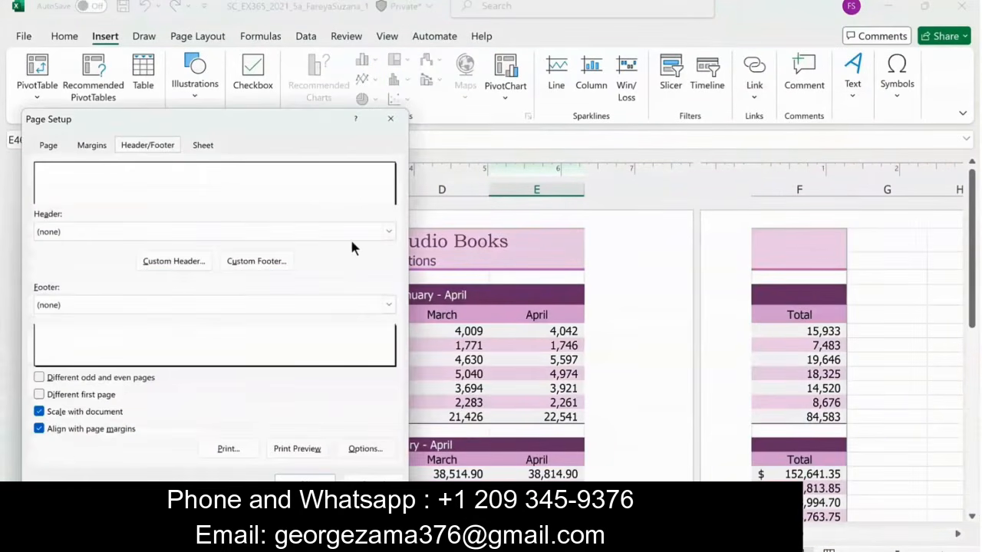
{"action": "left_click", "coordinate": [389, 304]}
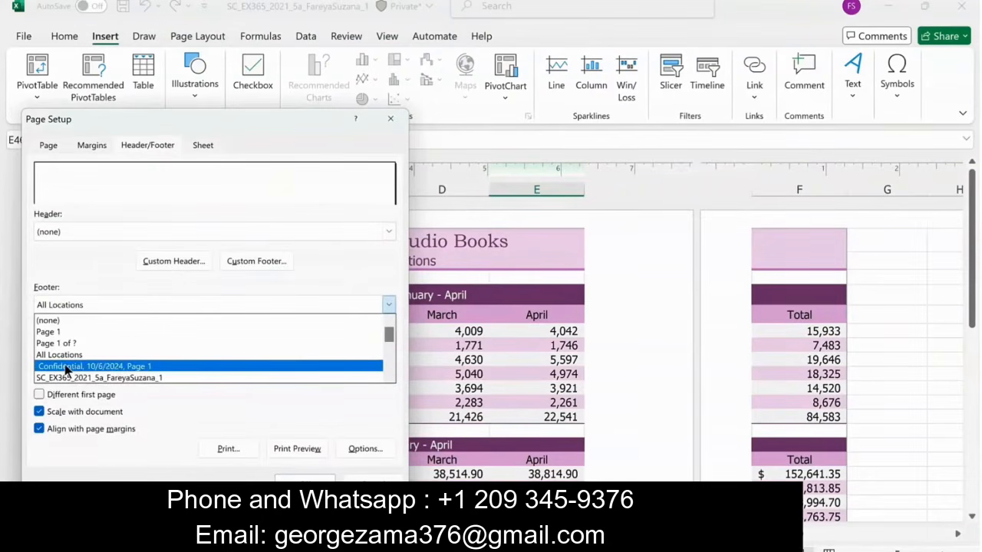
{"action": "left_click", "coordinate": [348, 353]}
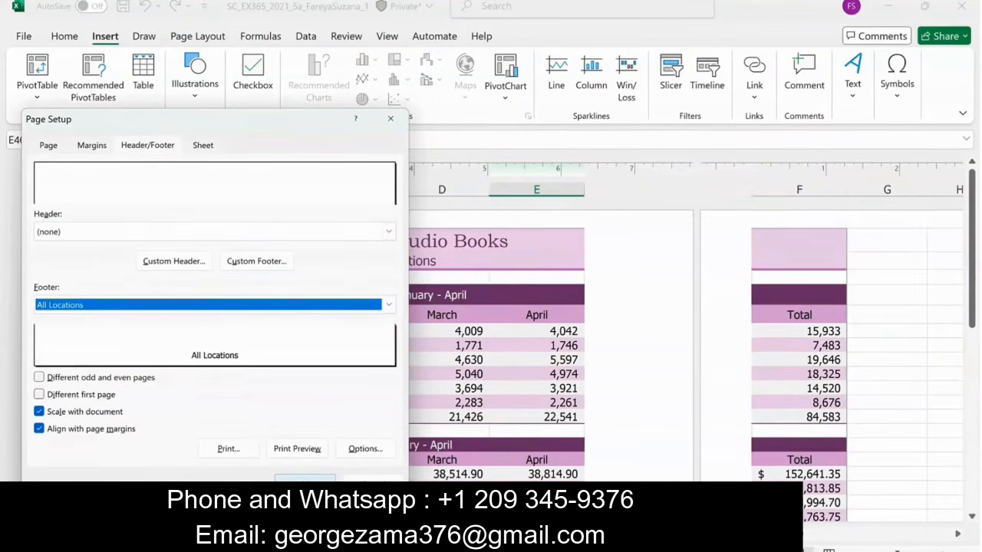
{"action": "left_click", "coordinate": [305, 484]}
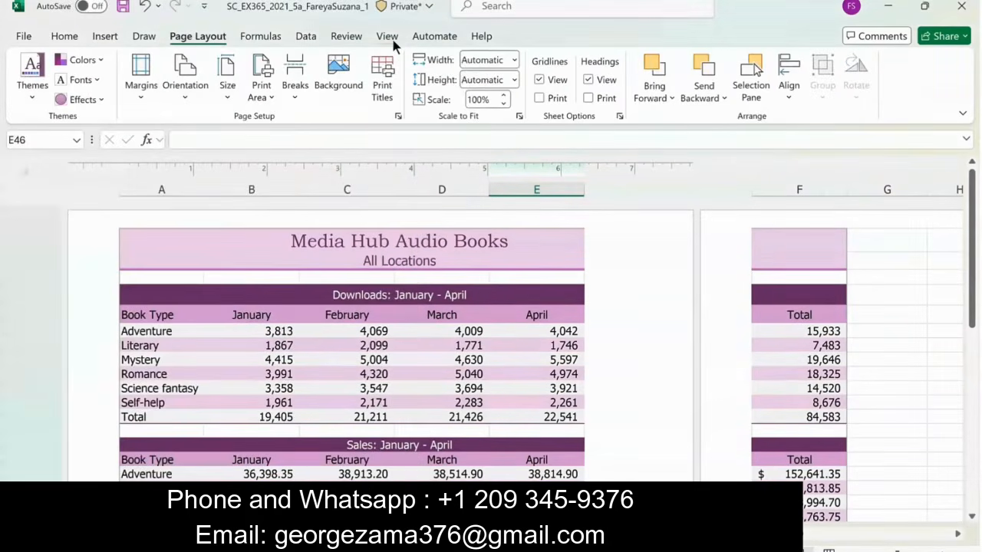
{"action": "left_click", "coordinate": [389, 40]}
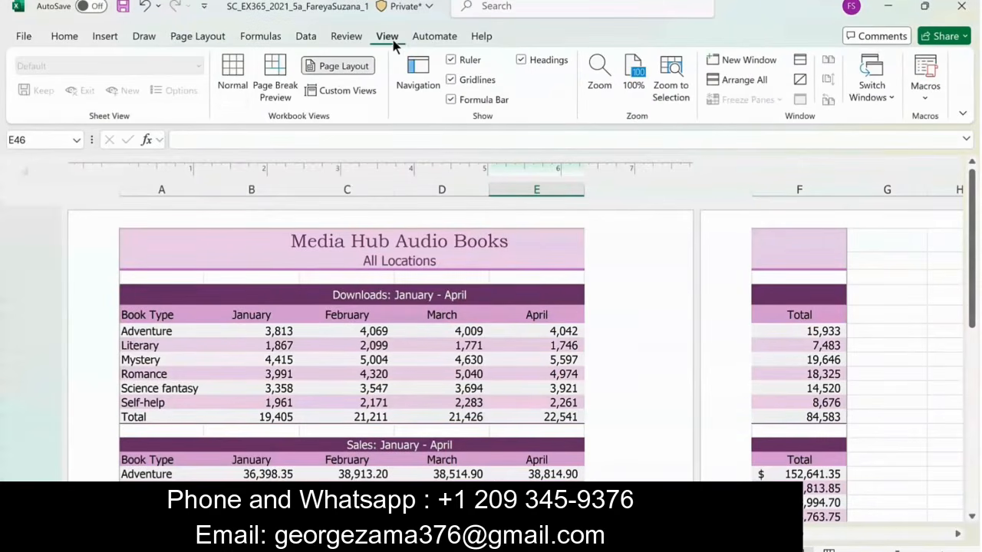
{"action": "left_click", "coordinate": [232, 78]}
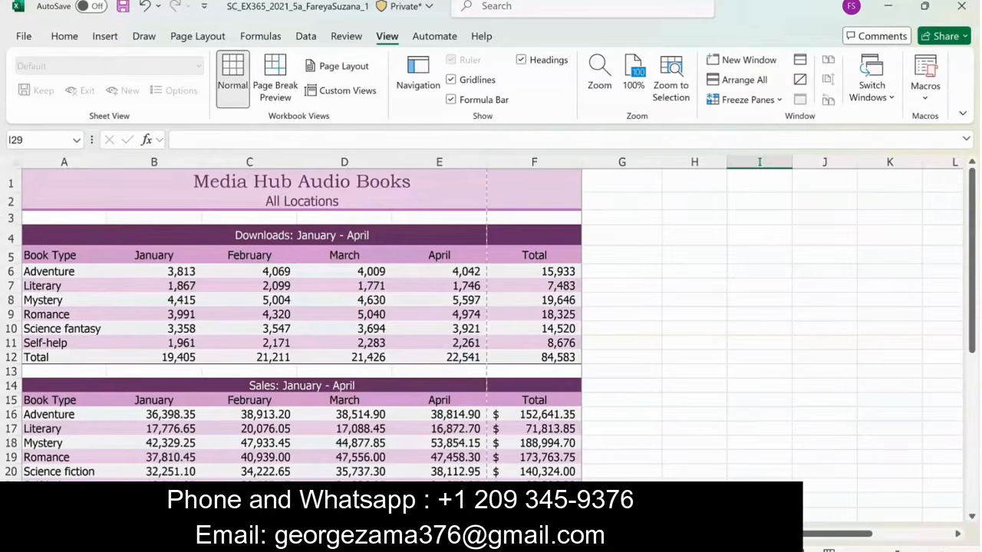
- Switch to the blank worksheet and rename it
{"action": "key", "text": "ctrl+Page_Down"}
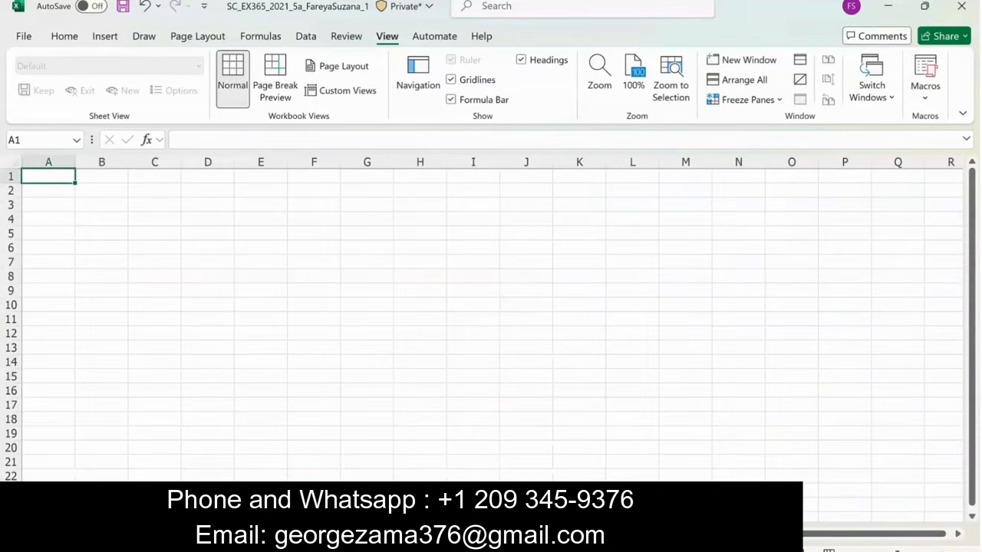
{"action": "right_click", "coordinate": [491, 533]}
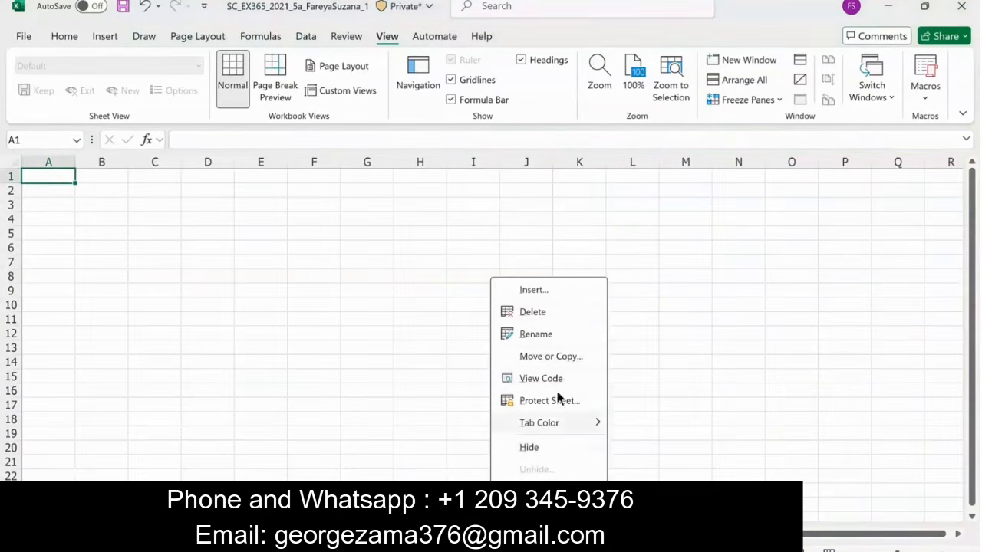
{"action": "left_click", "coordinate": [544, 335]}
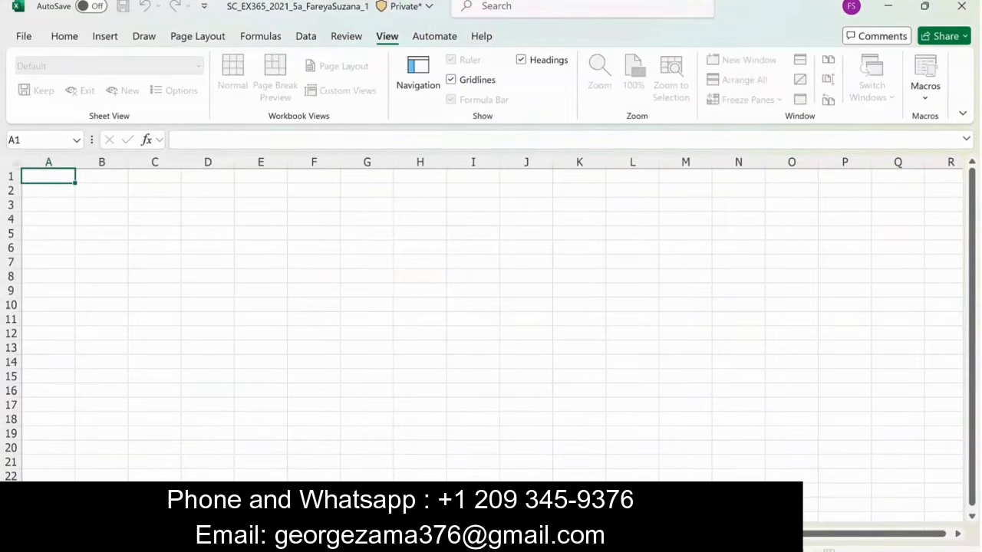
- Enter Total Sales in cell A1 of the blank worksheet and autofit the width of column A
{"action": "left_click", "coordinate": [51, 176]}
{"action": "double_click", "coordinate": [52, 176]}
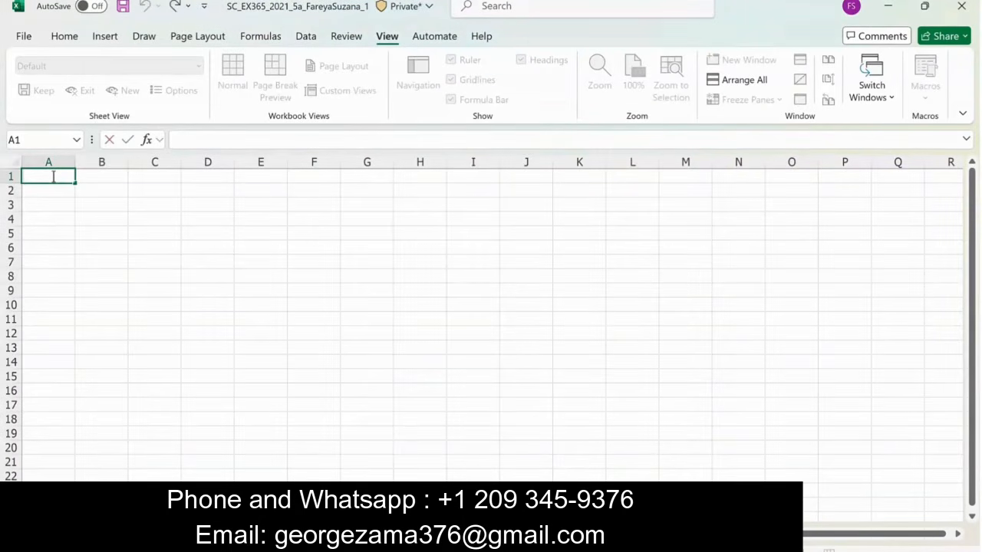
{"action": "type", "text": "Total Sales"}
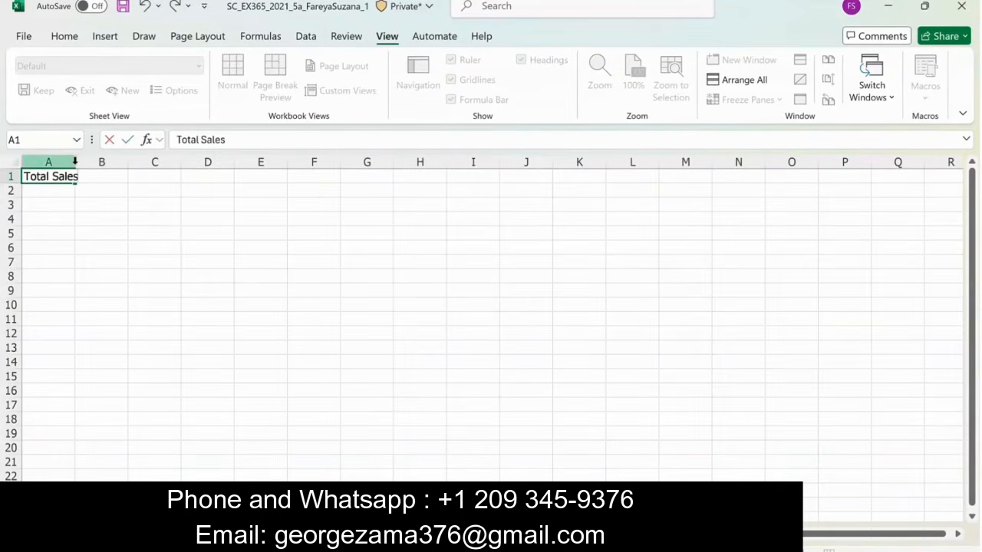
{"action": "left_click", "coordinate": [73, 162]}
{"action": "double_click", "coordinate": [75, 162]}
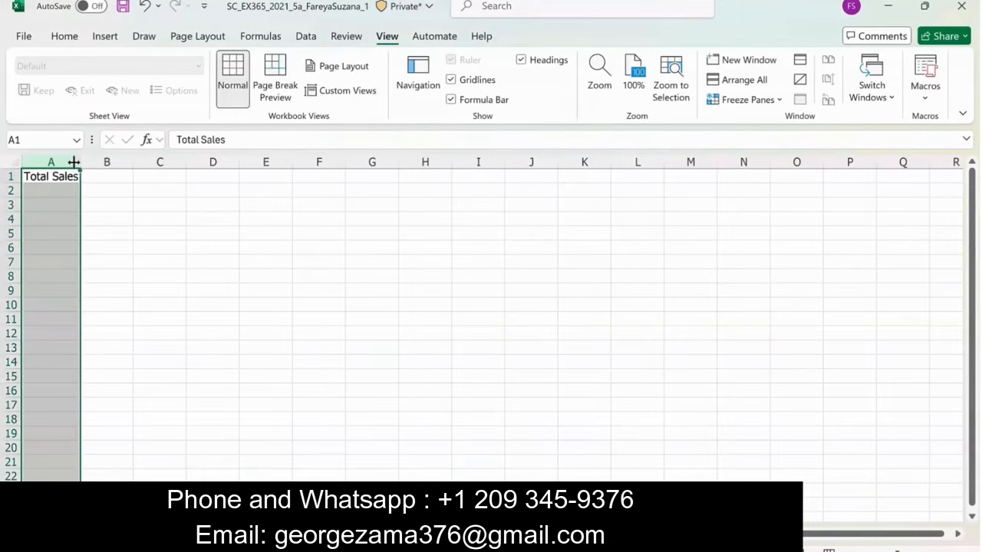
- In cell B1, enter a formula referencing the grand total of sales in cell F22 of the All Locations worksheet
{"action": "left_click", "coordinate": [107, 176]}
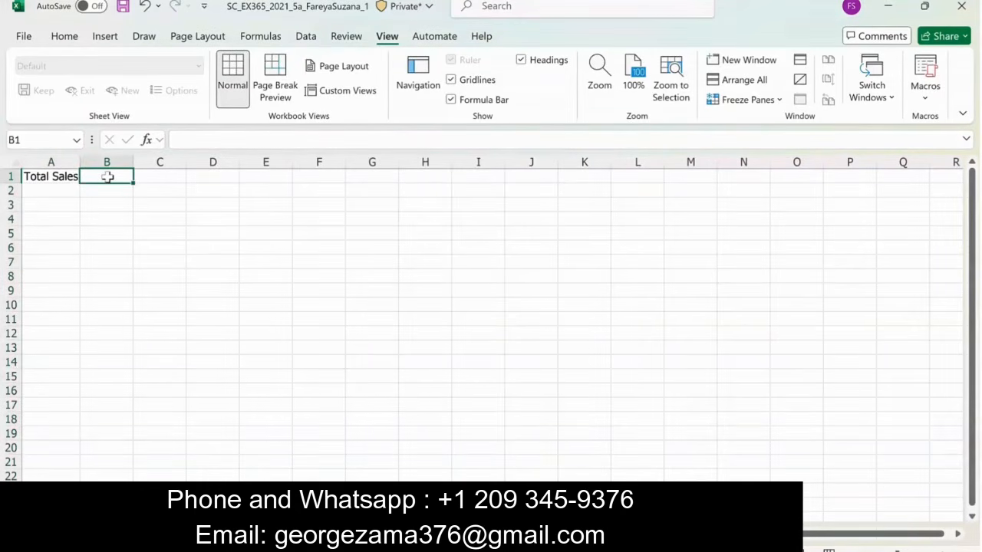
{"action": "type", "text": "="}
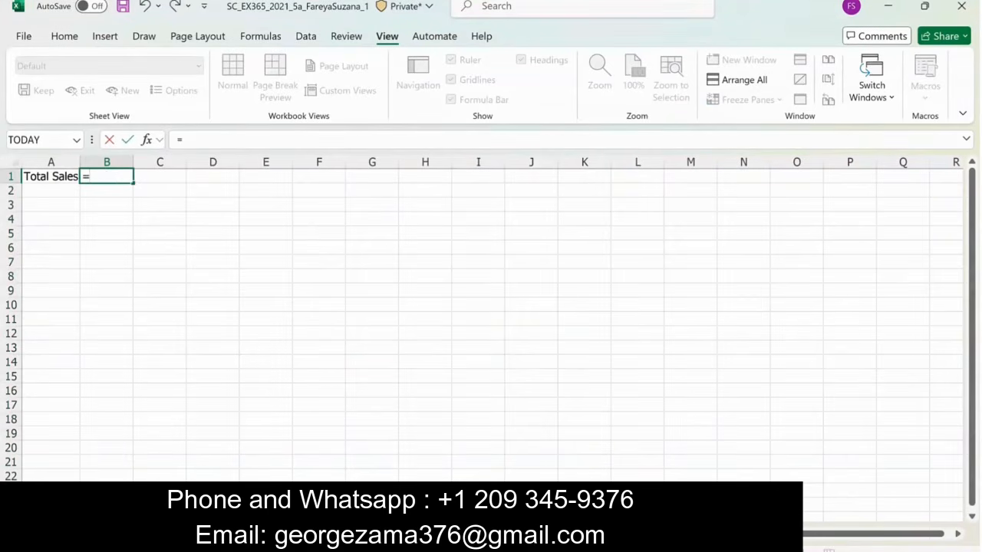
{"action": "left_click", "coordinate": [253, 534]}
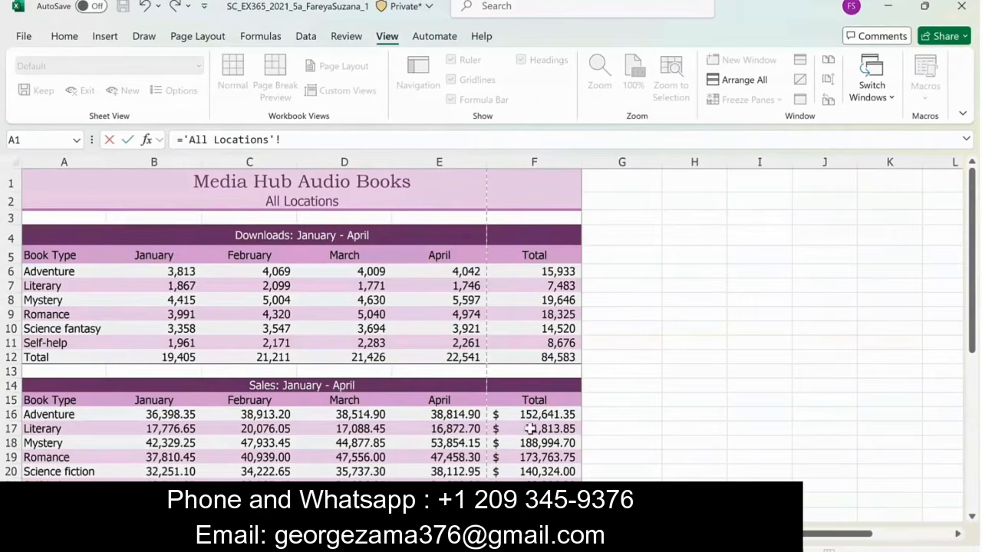
{"action": "left_click", "coordinate": [535, 500]}
{"action": "key", "text": "Return"}
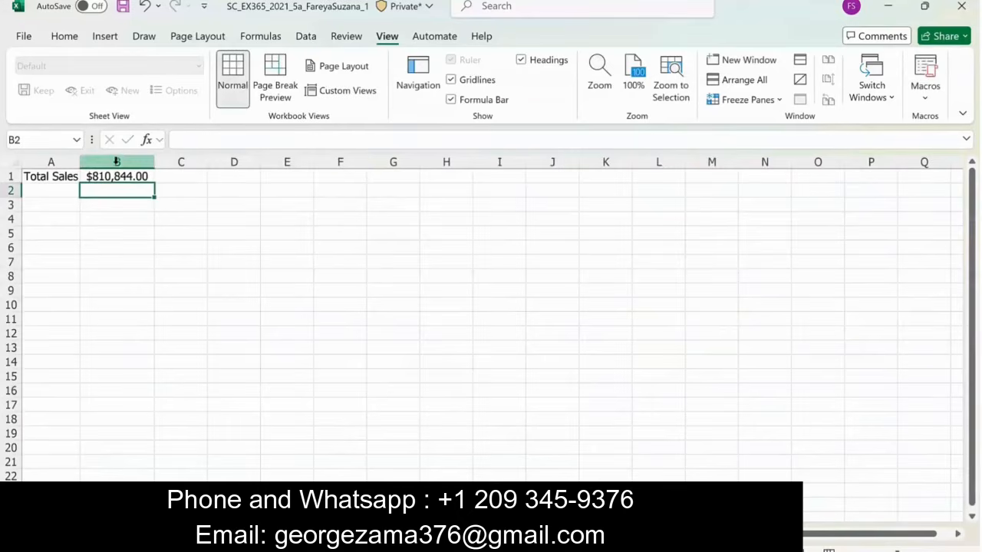
- Autofit the width of column B on the Total Sales worksheet
{"action": "left_click", "coordinate": [117, 162]}
{"action": "left_click", "coordinate": [75, 36]}
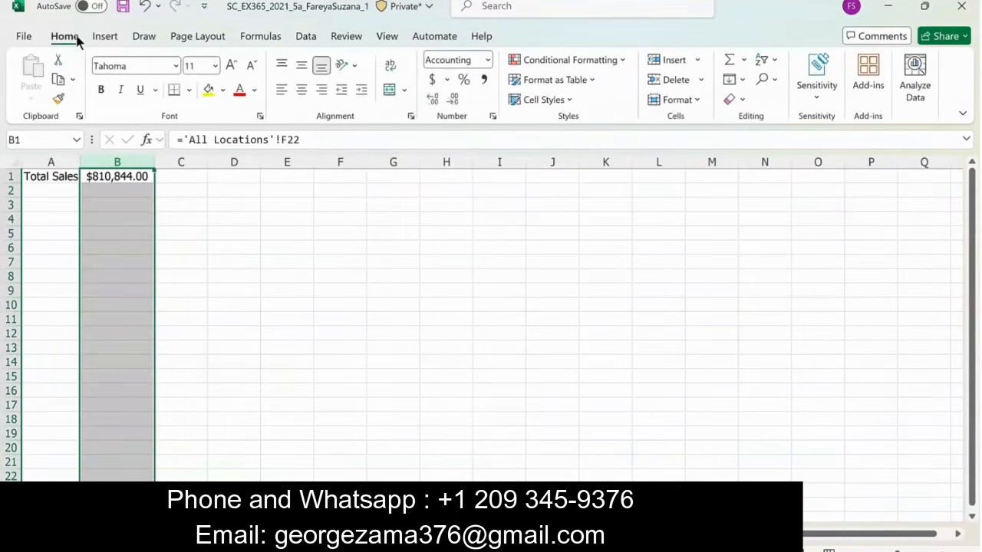
{"action": "left_click", "coordinate": [693, 99]}
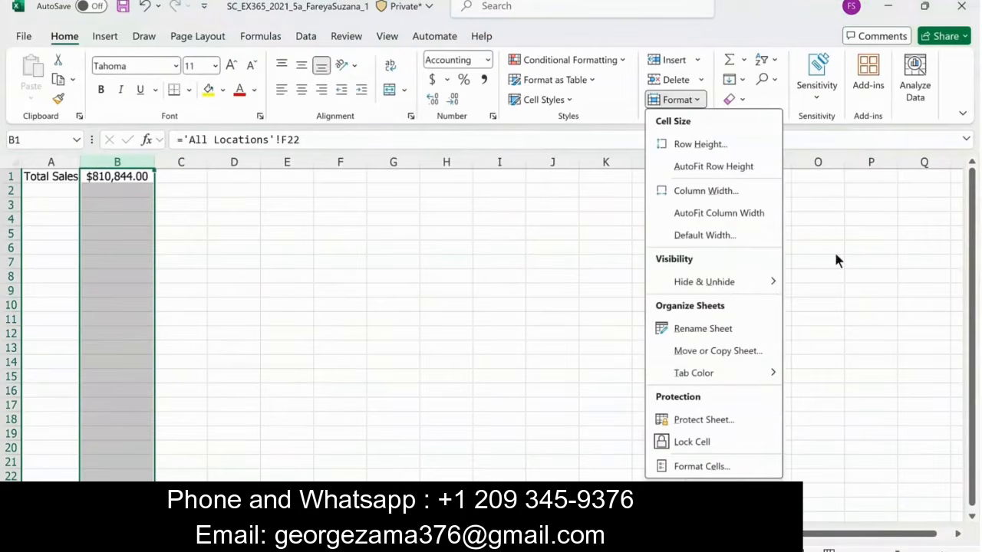
{"action": "left_click", "coordinate": [718, 213]}
{"action": "left_click", "coordinate": [712, 276]}
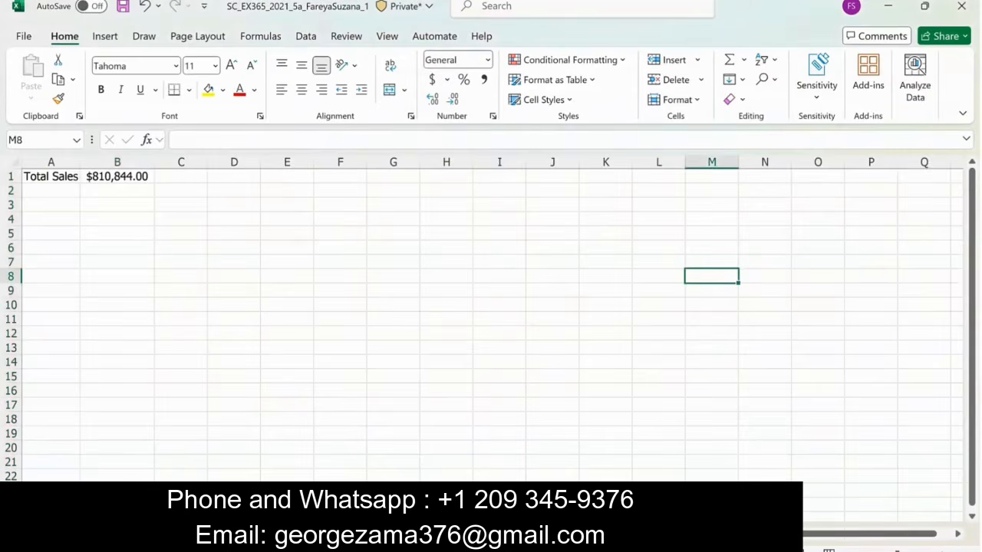
- On All Locations, select the Book Type, January and April data of the Sales table, headings included, as source for inserting a chart
{"action": "left_click", "coordinate": [307, 534]}
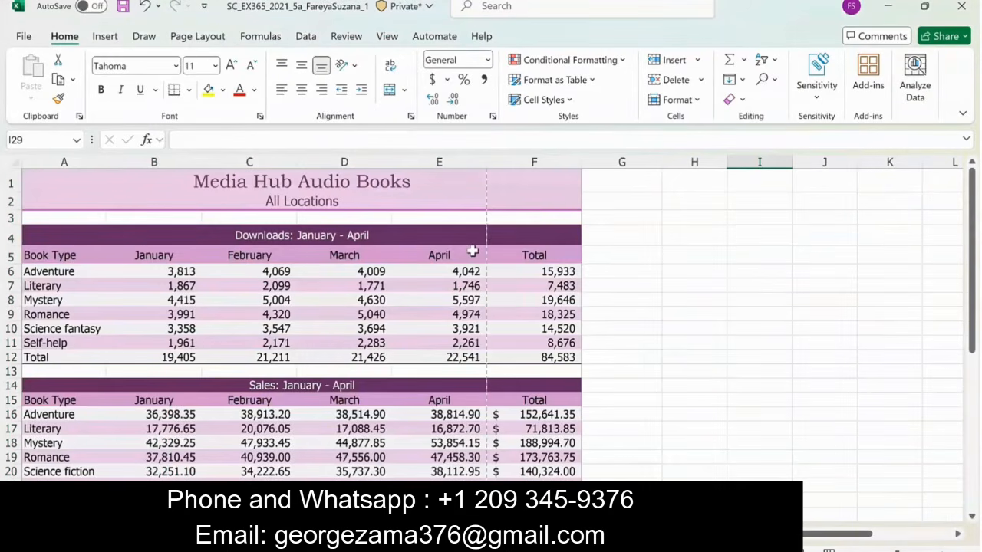
{"action": "left_click", "coordinate": [439, 399]}
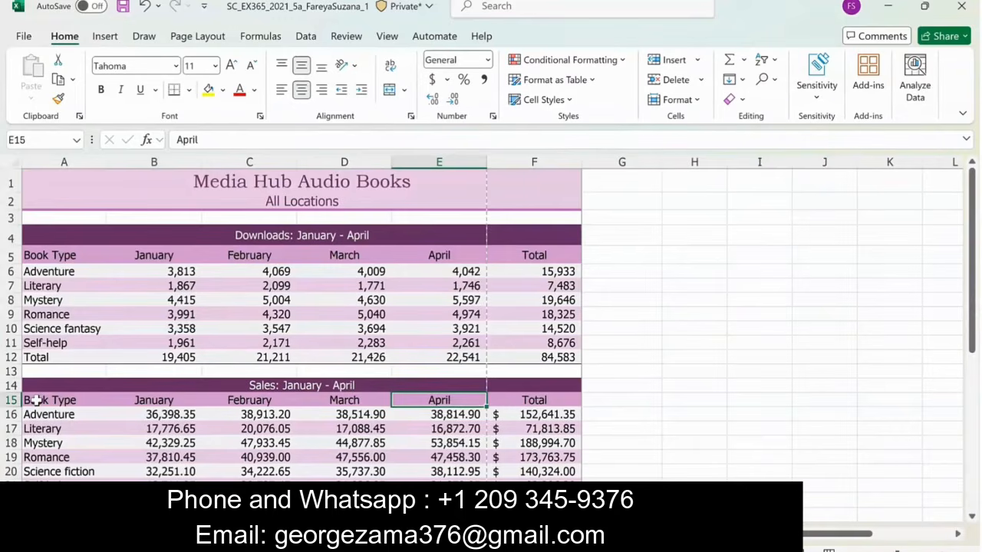
{"action": "left_click_drag", "start_coordinate": [36, 399], "coordinate": [175, 473]}
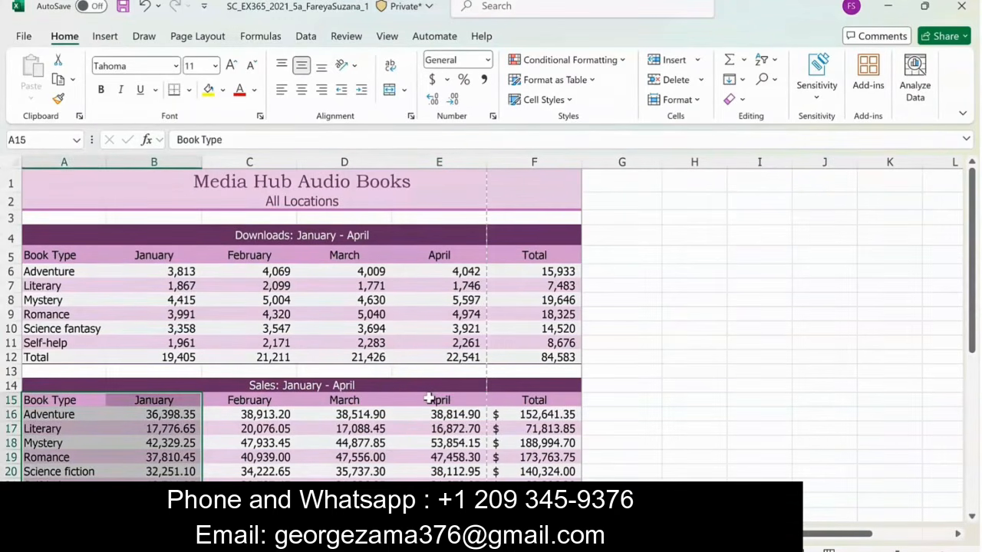
{"action": "left_click_drag", "start_coordinate": [429, 400], "coordinate": [442, 477], "text": "ctrl"}
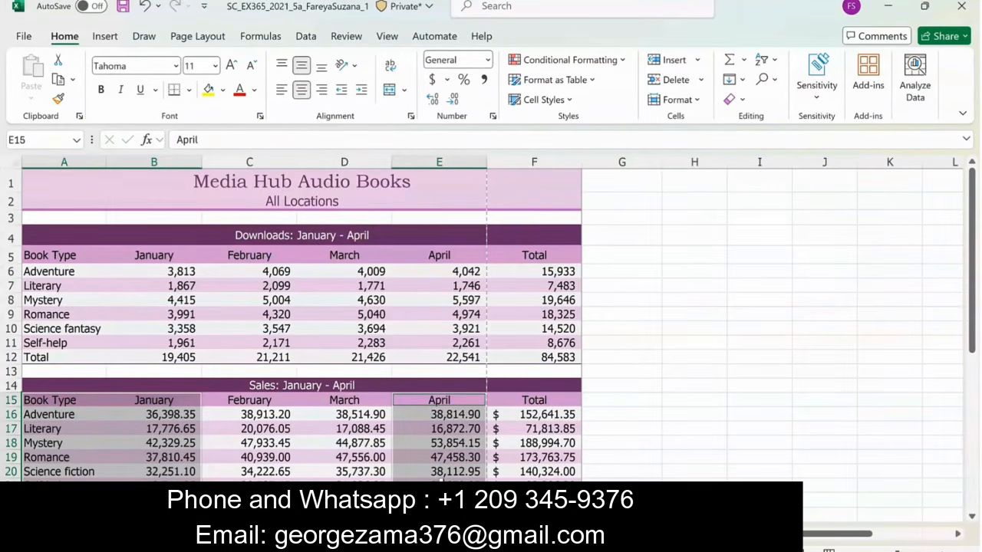
{"action": "left_click", "coordinate": [105, 37]}
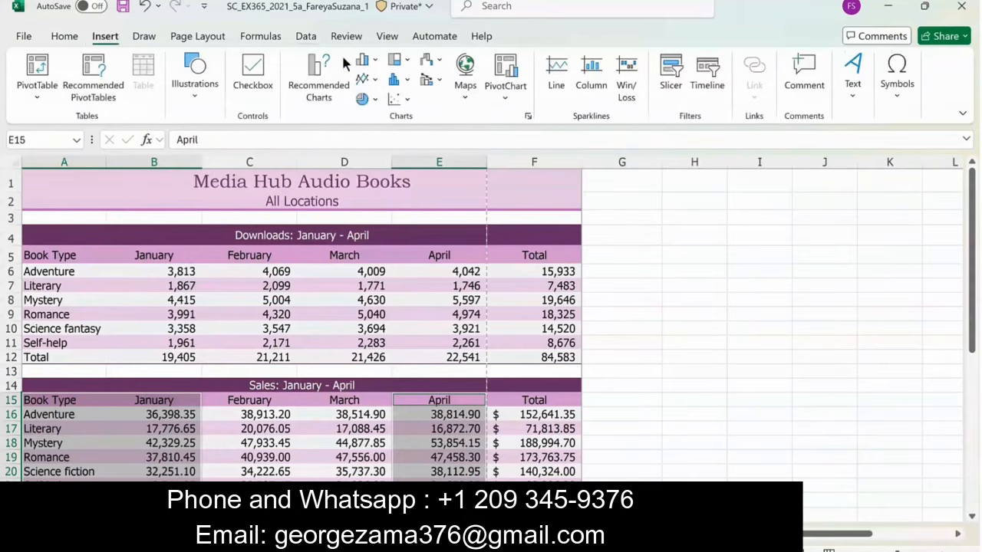